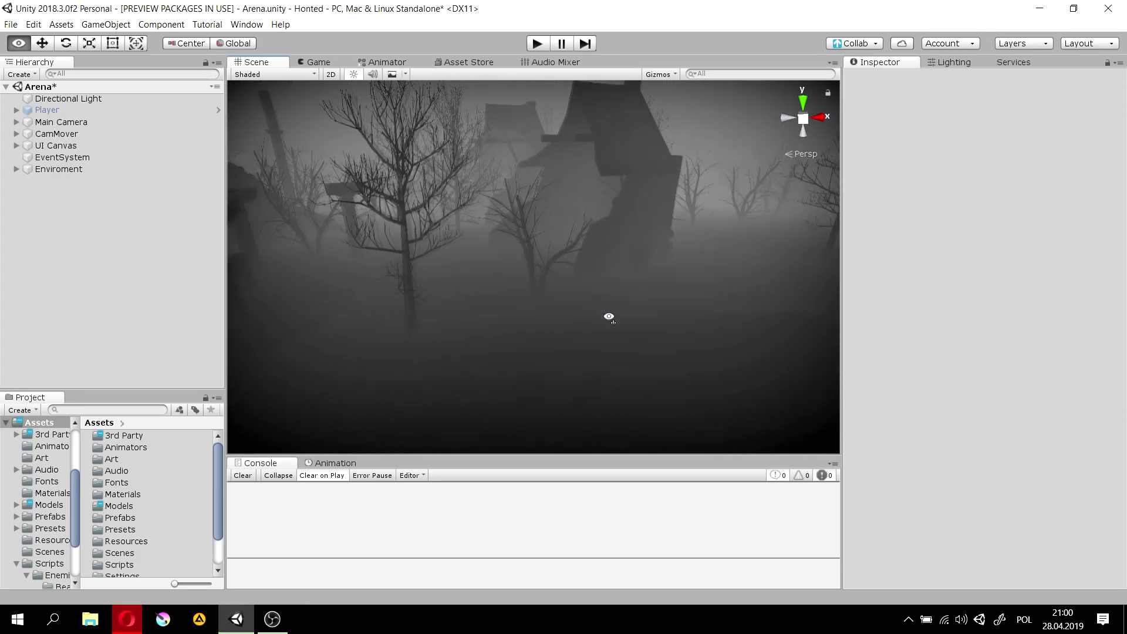
Create an Unlit Shader Graph named 'Fog' in Assets/Shaders and open it for editing
{"action": "scroll", "coordinate": [141, 517], "scroll_direction": "down", "scroll_amount": 2}
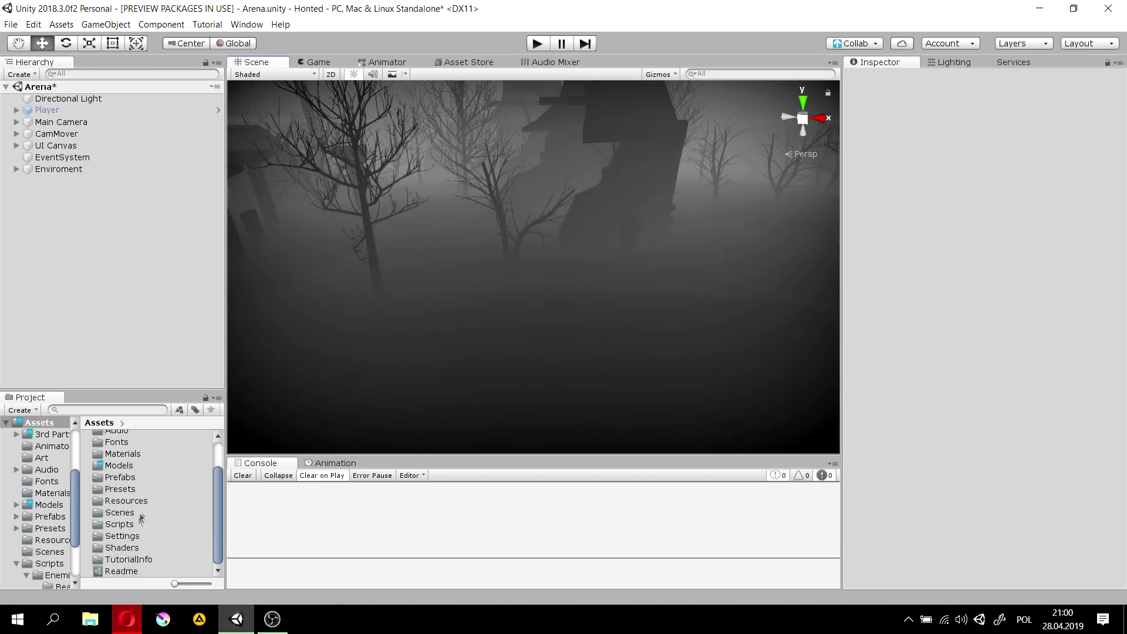
{"action": "double_click", "coordinate": [130, 549]}
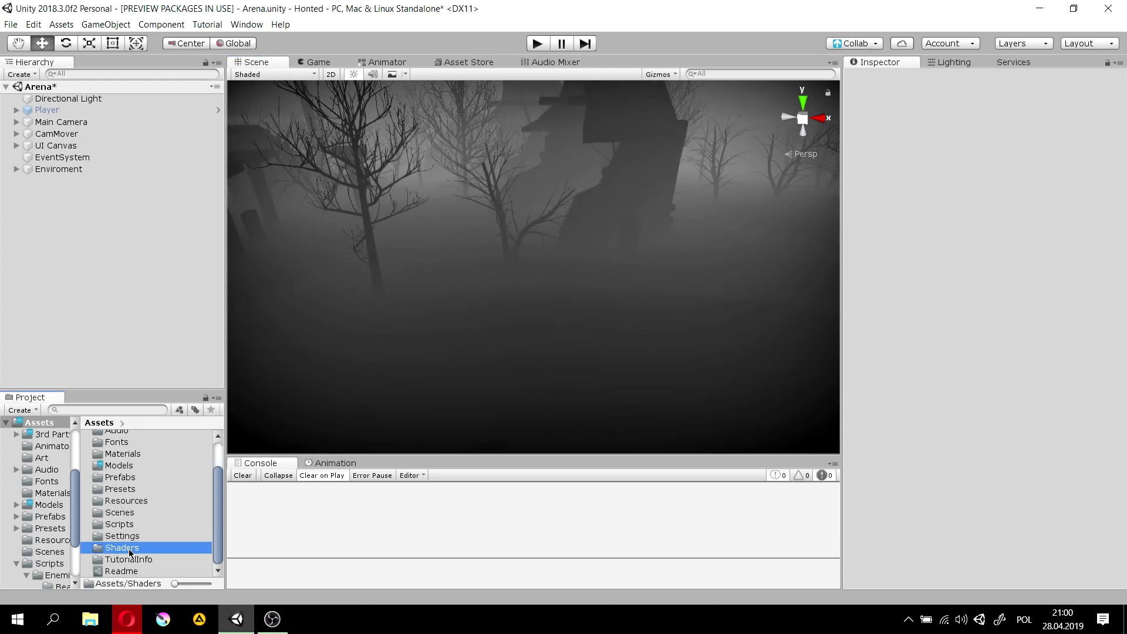
{"action": "right_click", "coordinate": [119, 561]}
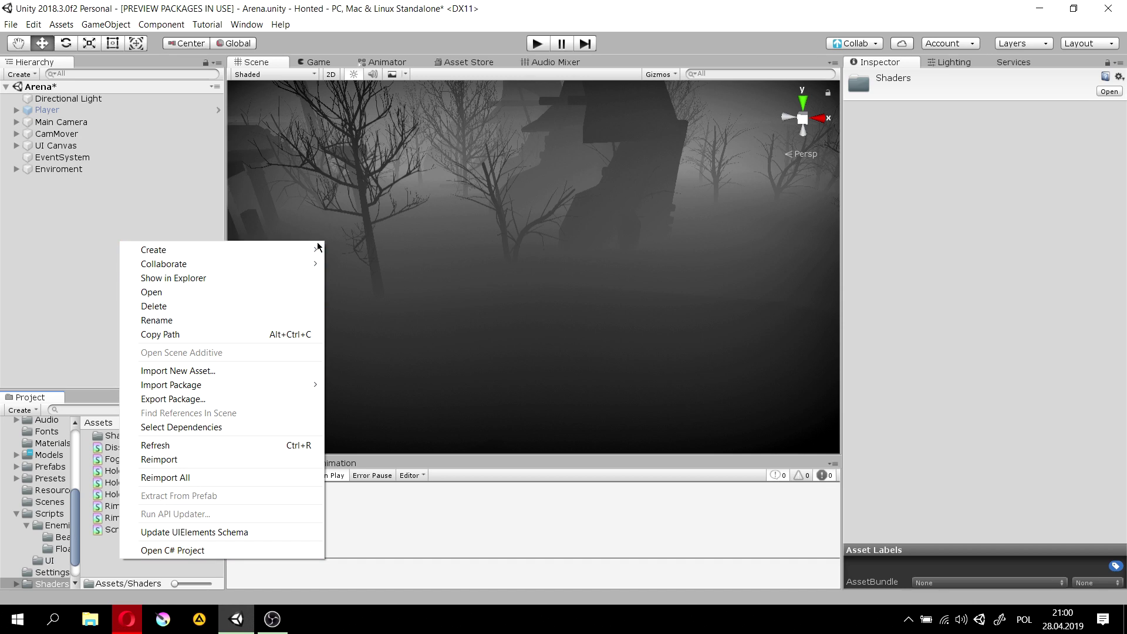
{"action": "mouse_move", "coordinate": [308, 250]}
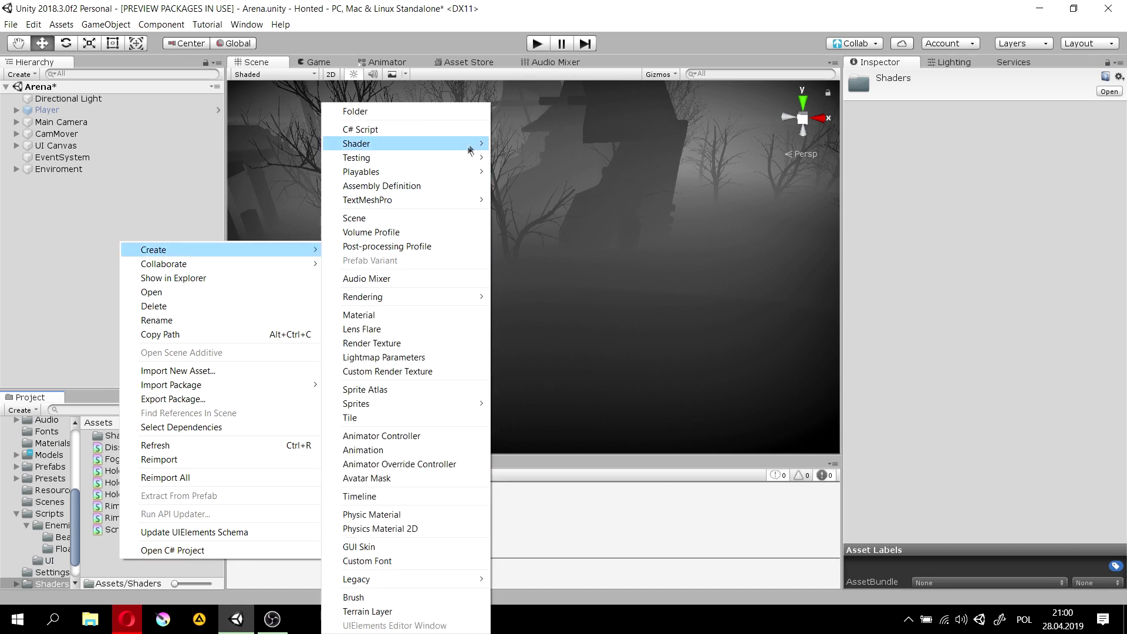
{"action": "mouse_move", "coordinate": [474, 145]}
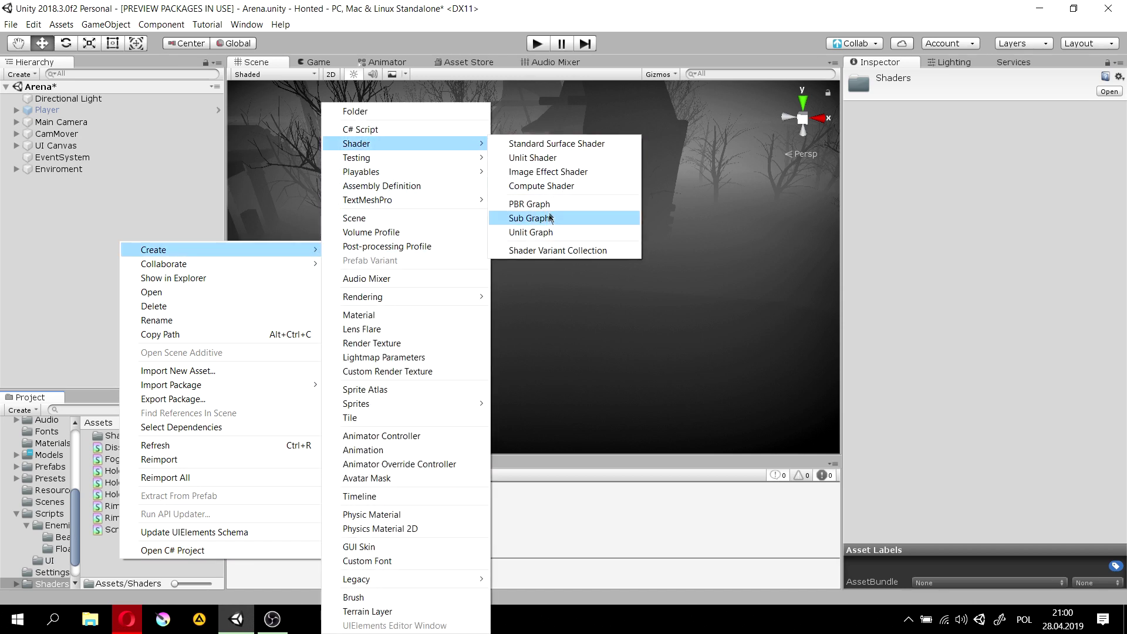
{"action": "left_click", "coordinate": [550, 235]}
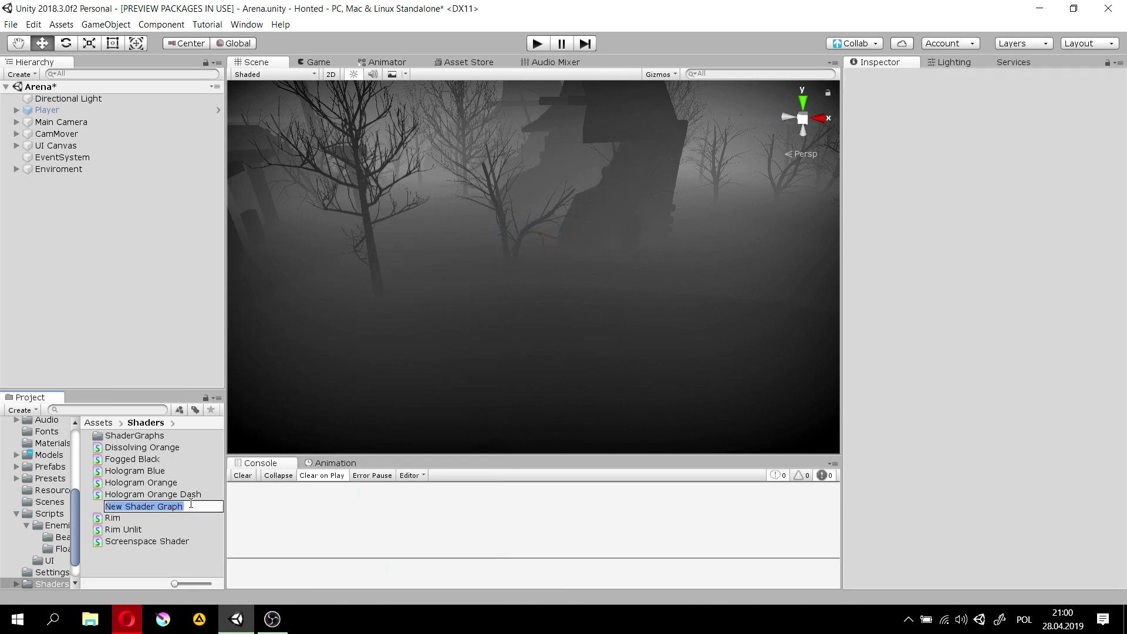
{"action": "type", "text": "F"}
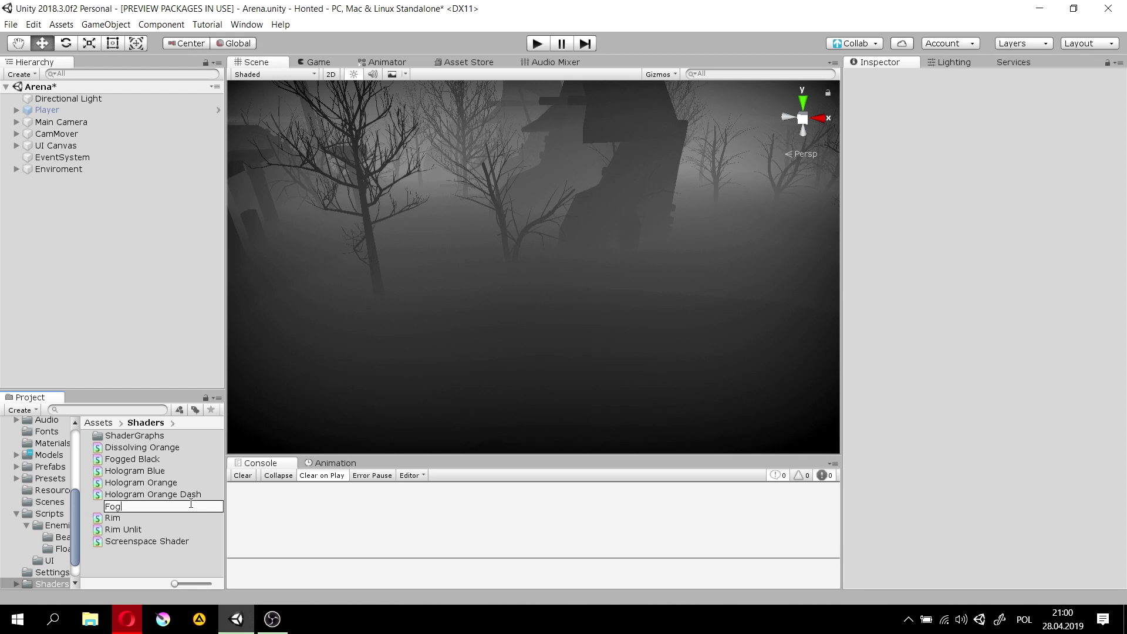
{"action": "type", "text": "og"}
{"action": "key", "text": "Return"}
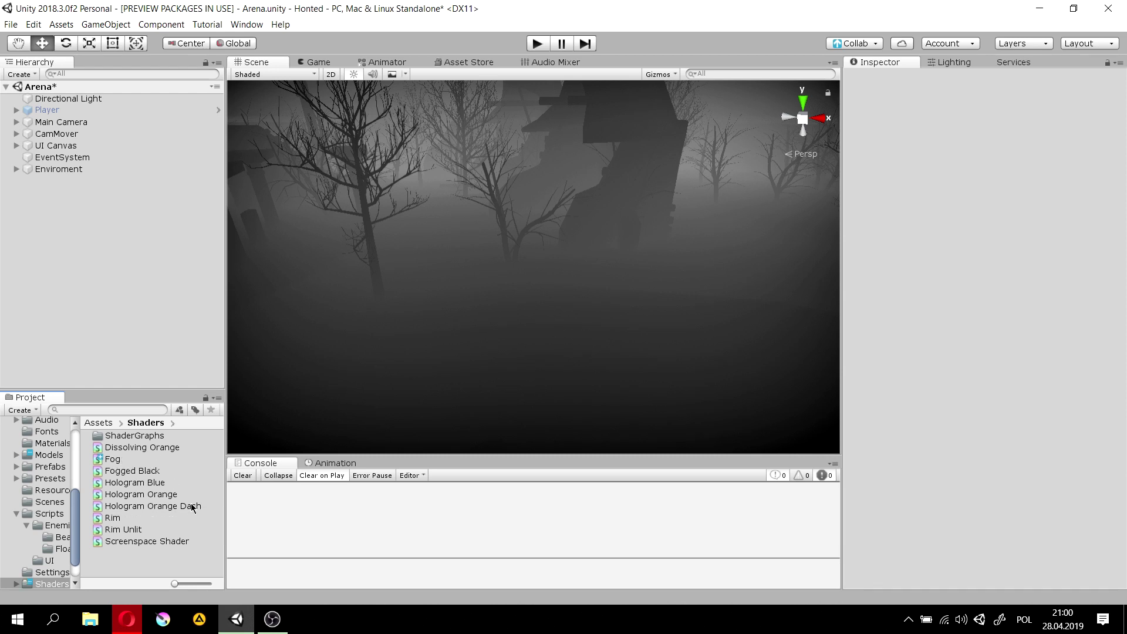
{"action": "double_click", "coordinate": [112, 459]}
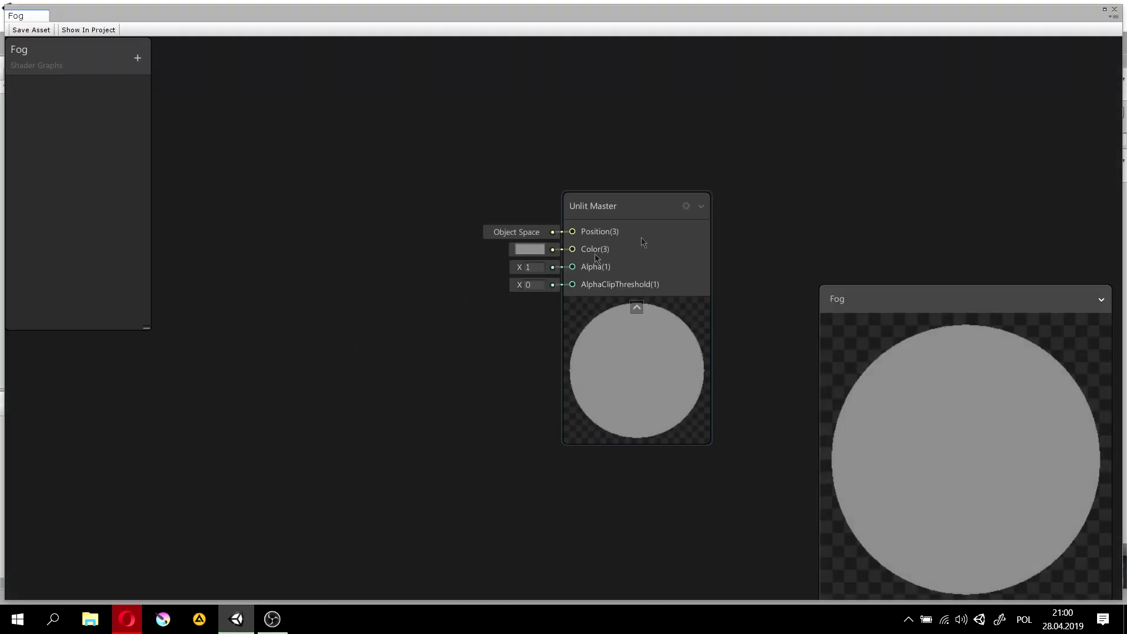
Maximize the Fog graph editor, move the Unlit Master node up-right, and collapse the main preview
{"action": "left_click", "coordinate": [1105, 10]}
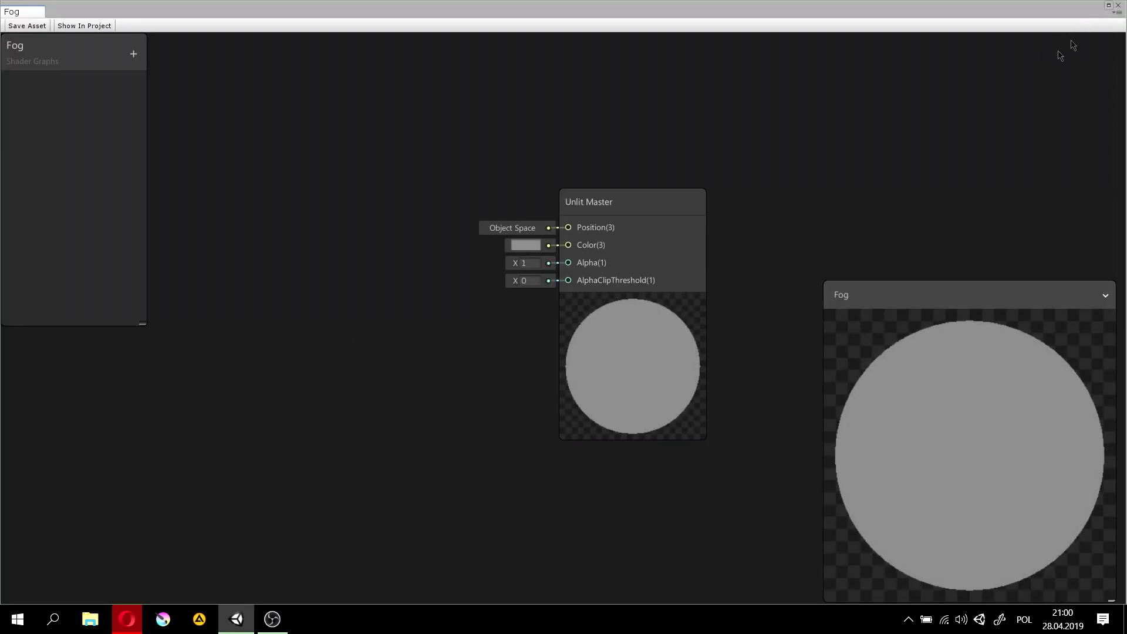
{"action": "left_click_drag", "start_coordinate": [627, 206], "coordinate": [730, 106]}
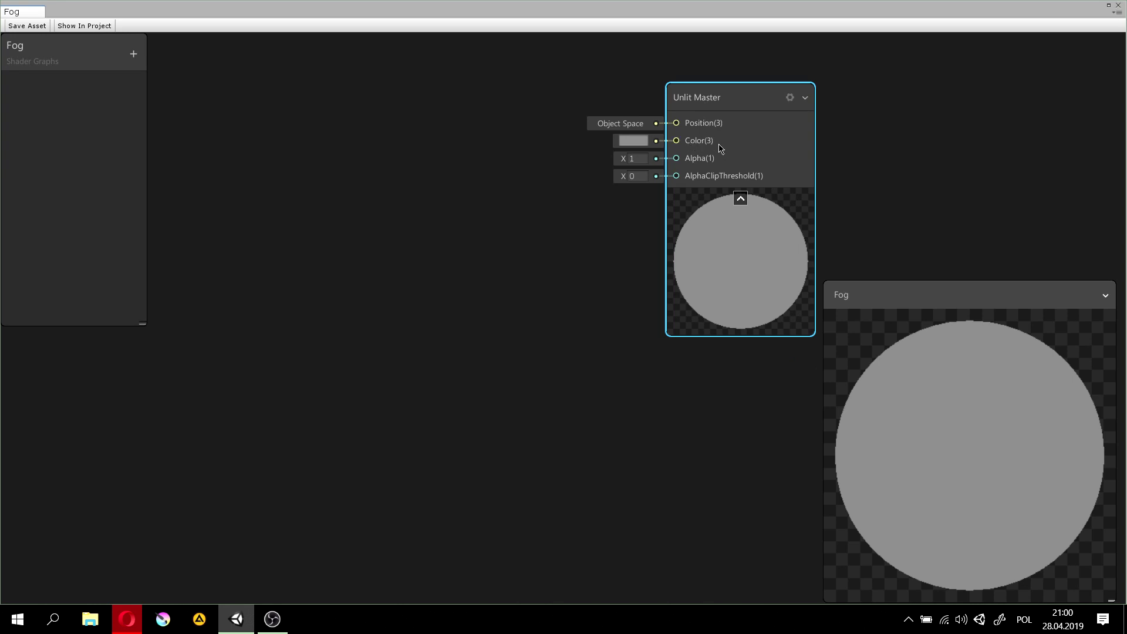
{"action": "left_click", "coordinate": [634, 141]}
{"action": "left_click", "coordinate": [827, 80]}
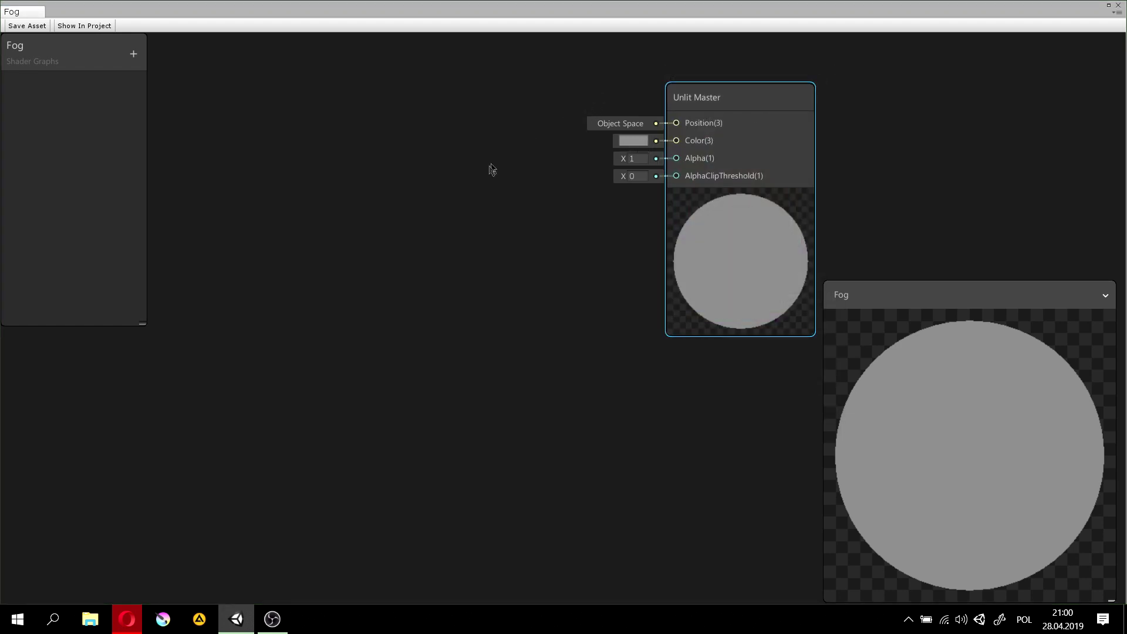
{"action": "middle_click_drag", "start_coordinate": [447, 214], "coordinate": [574, 200]}
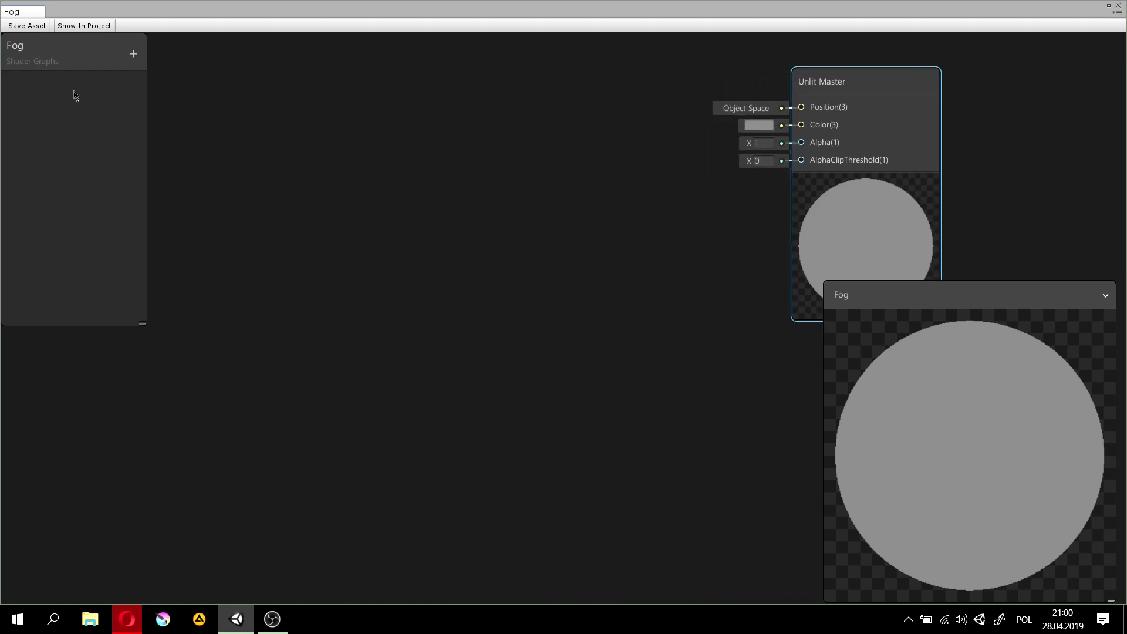
{"action": "left_click", "coordinate": [1109, 296]}
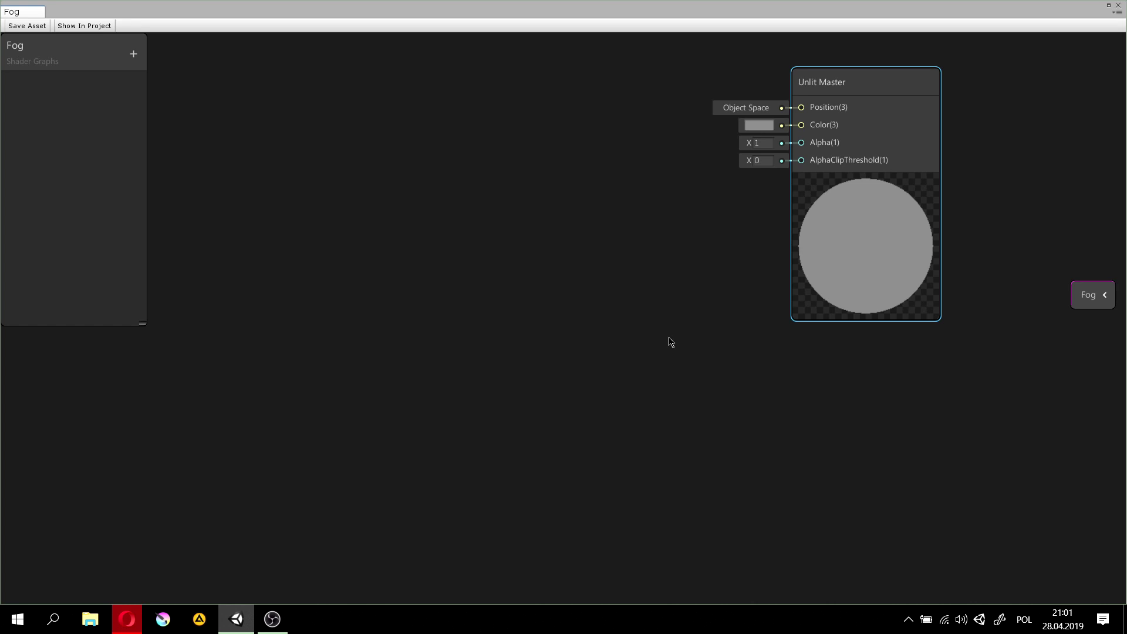
{"action": "left_click", "coordinate": [134, 53]}
Add two exposed Color properties named Color1 and Color2 to the Blackboard
{"action": "left_click", "coordinate": [161, 123]}
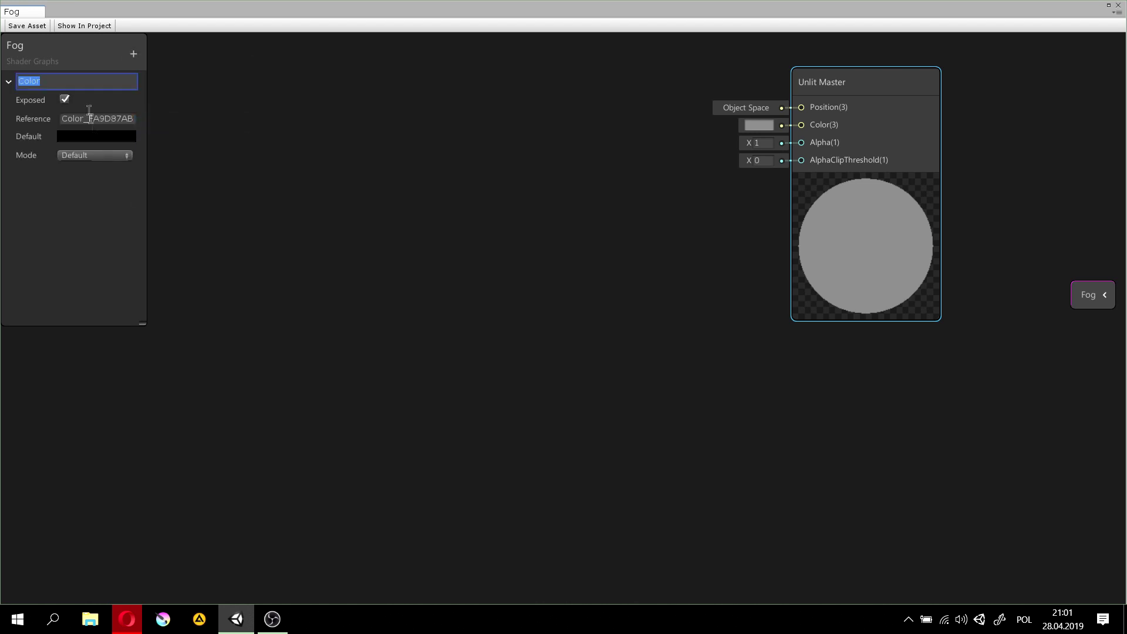
{"action": "left_click", "coordinate": [77, 84]}
{"action": "type", "text": "1"}
{"action": "key", "text": "Return"}
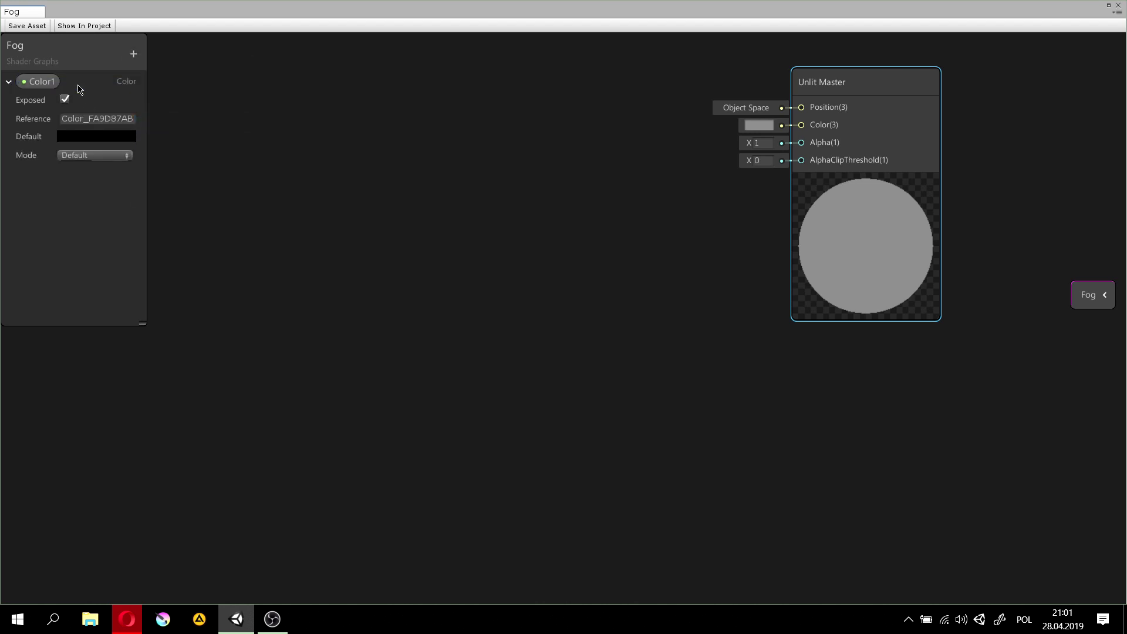
{"action": "left_click", "coordinate": [133, 53]}
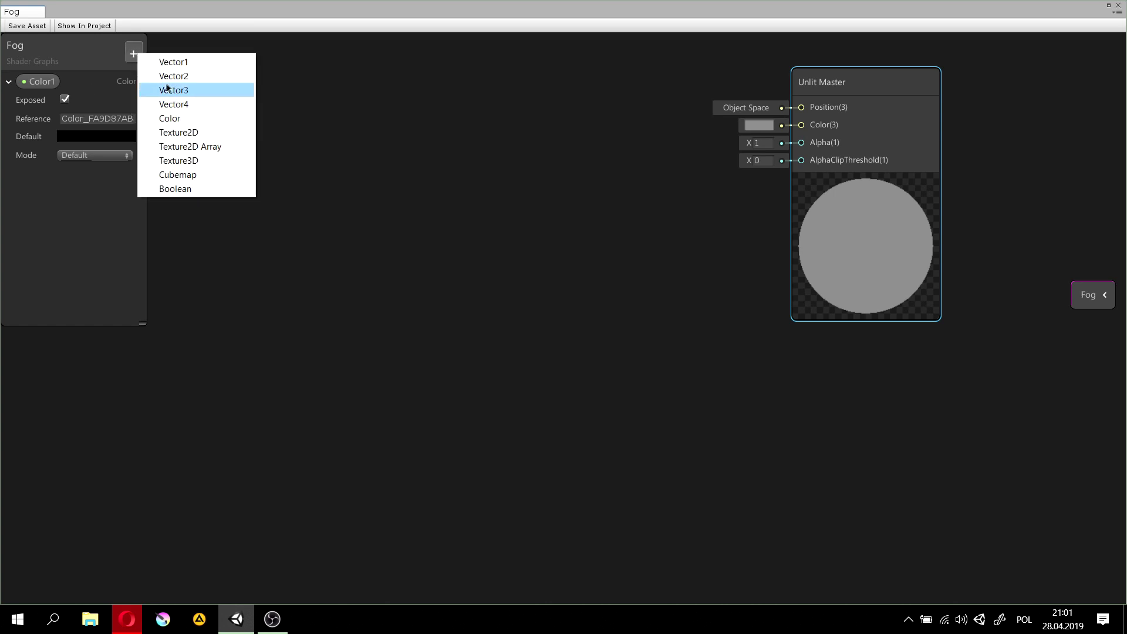
{"action": "left_click", "coordinate": [179, 117]}
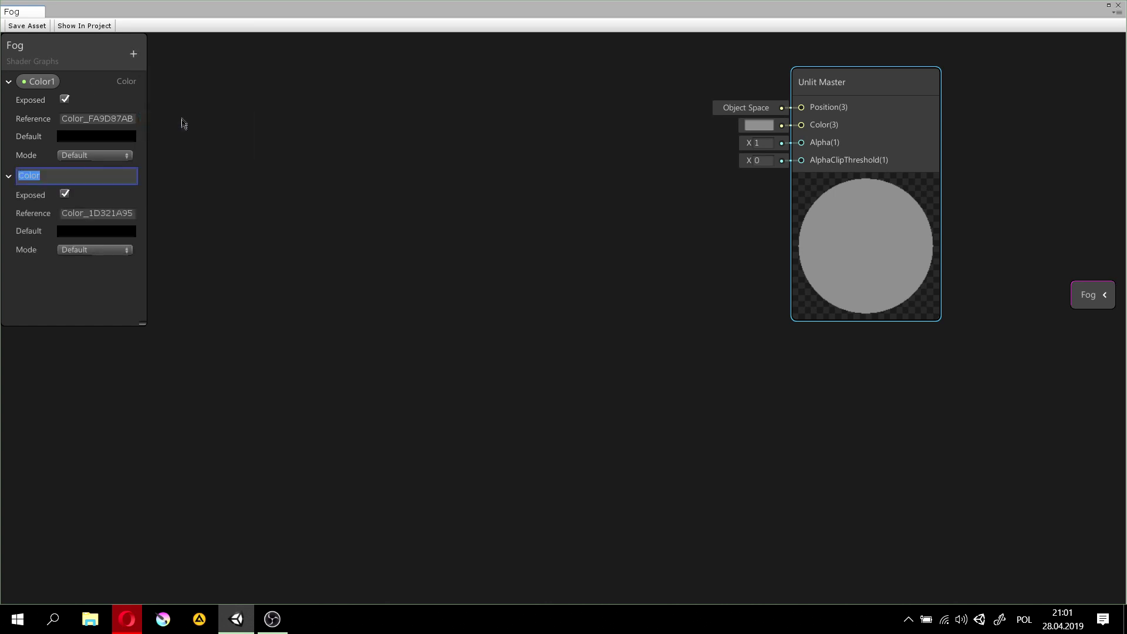
{"action": "left_click", "coordinate": [57, 177]}
{"action": "key", "text": "Return"}
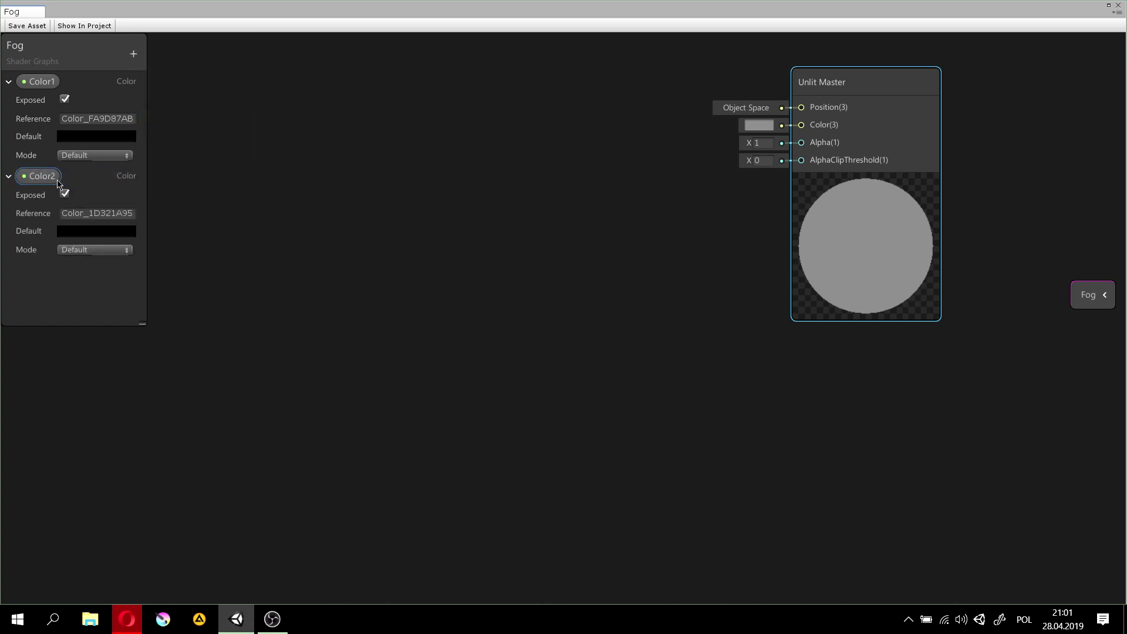
Set Color1's default to orange A47237 and Color2's default to purple 4C3472
{"action": "left_click", "coordinate": [111, 136]}
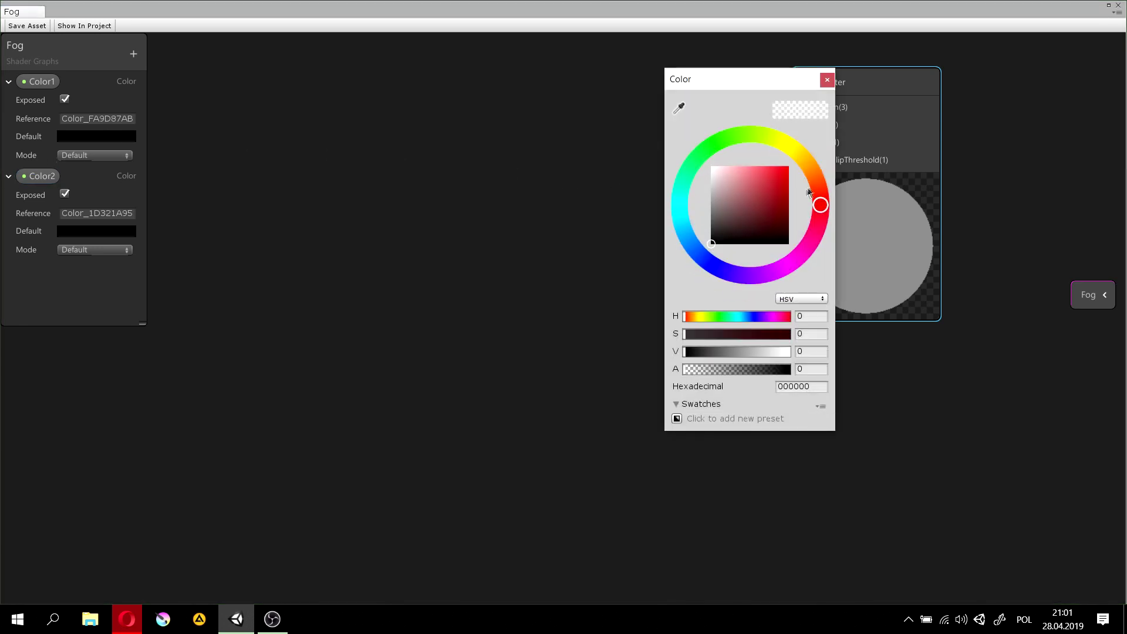
{"action": "left_click", "coordinate": [811, 169]}
{"action": "left_click_drag", "start_coordinate": [763, 211], "coordinate": [762, 192]}
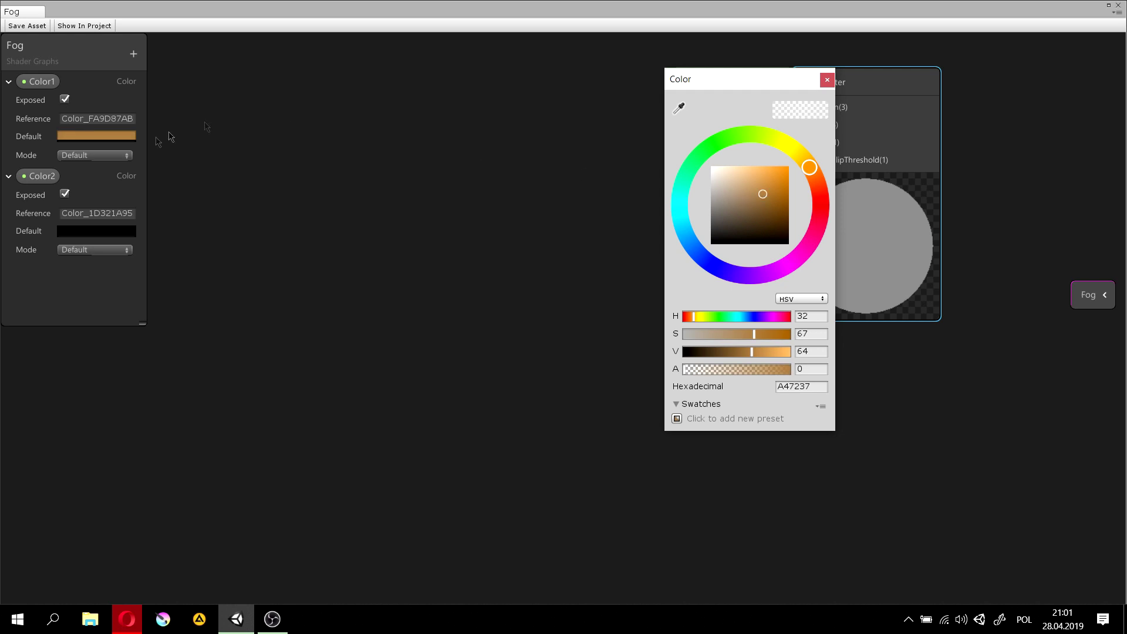
{"action": "left_click", "coordinate": [79, 235]}
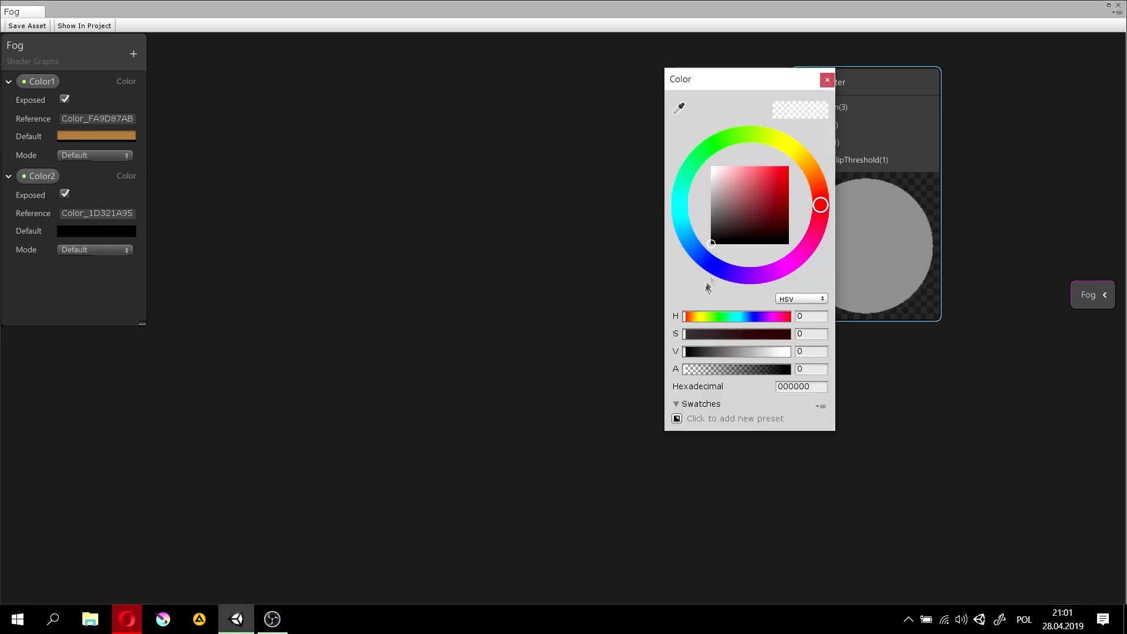
{"action": "left_click_drag", "start_coordinate": [727, 276], "coordinate": [754, 210]}
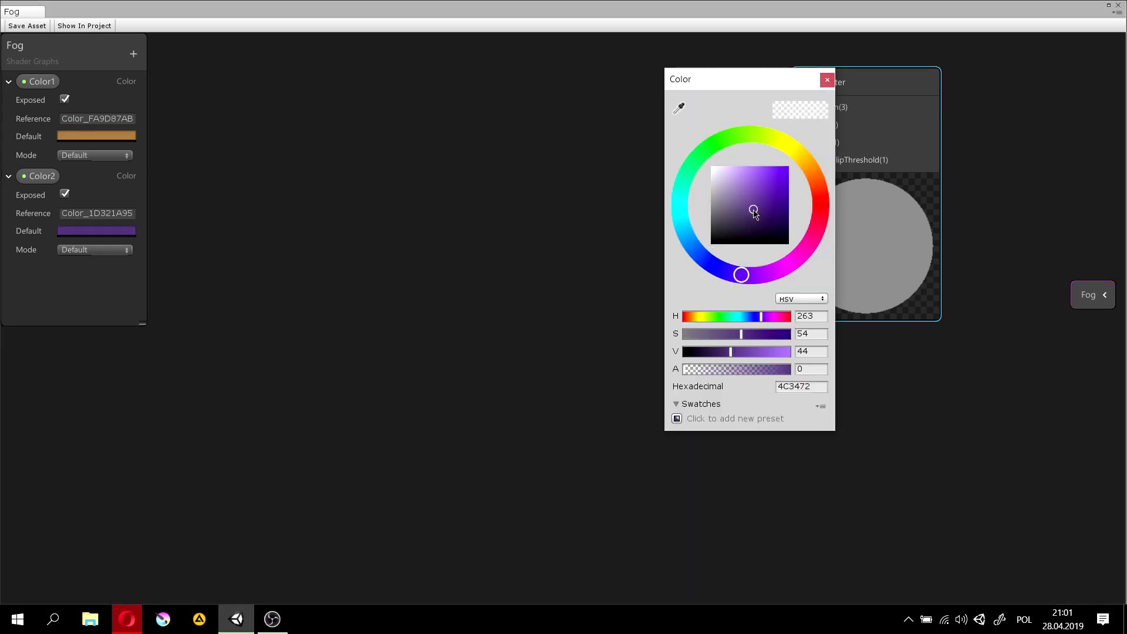
{"action": "left_click", "coordinate": [827, 79]}
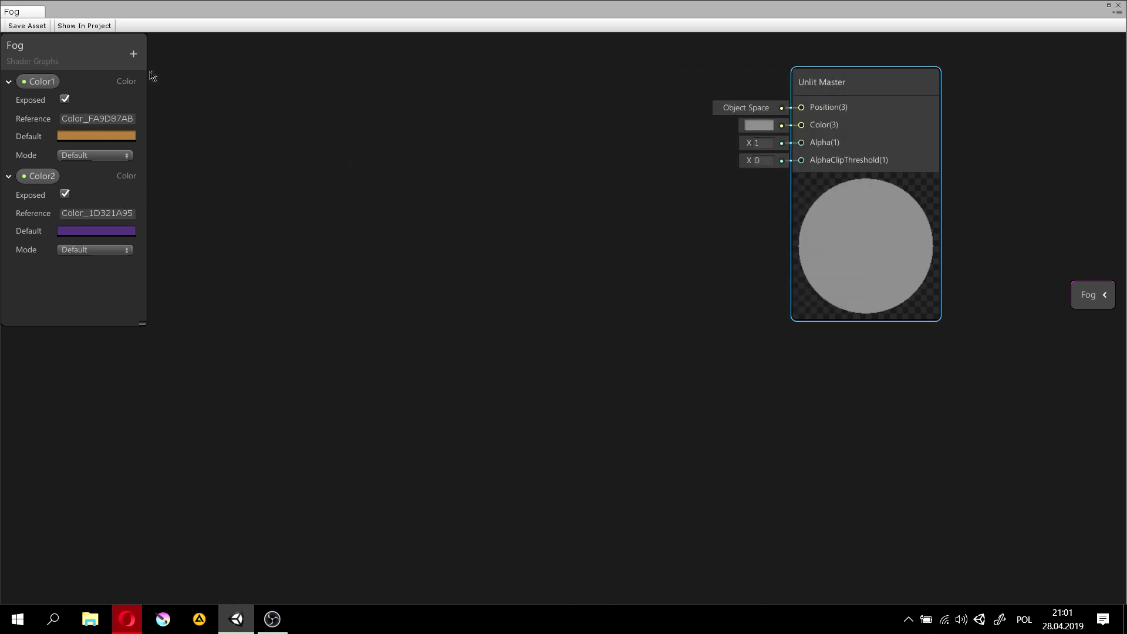
Add a Vector1 property named Divider with a default value of 50
{"action": "left_click", "coordinate": [134, 55]}
{"action": "left_click", "coordinate": [176, 62]}
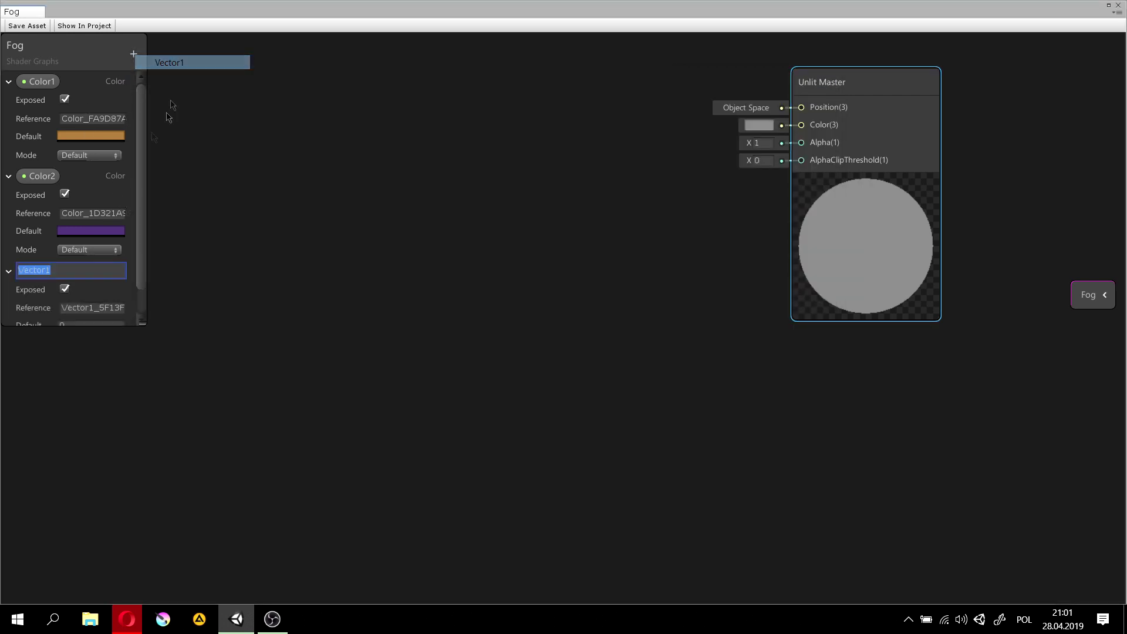
{"action": "scroll", "coordinate": [72, 239], "scroll_direction": "down", "scroll_amount": 1}
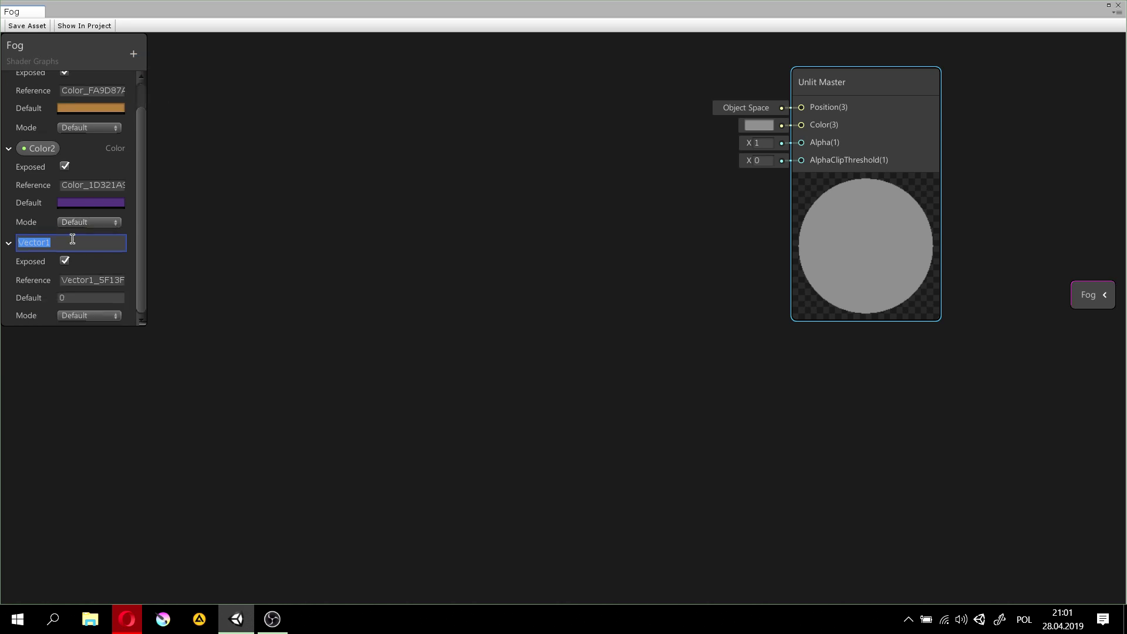
{"action": "type", "text": "Divider"}
{"action": "left_click", "coordinate": [81, 299]}
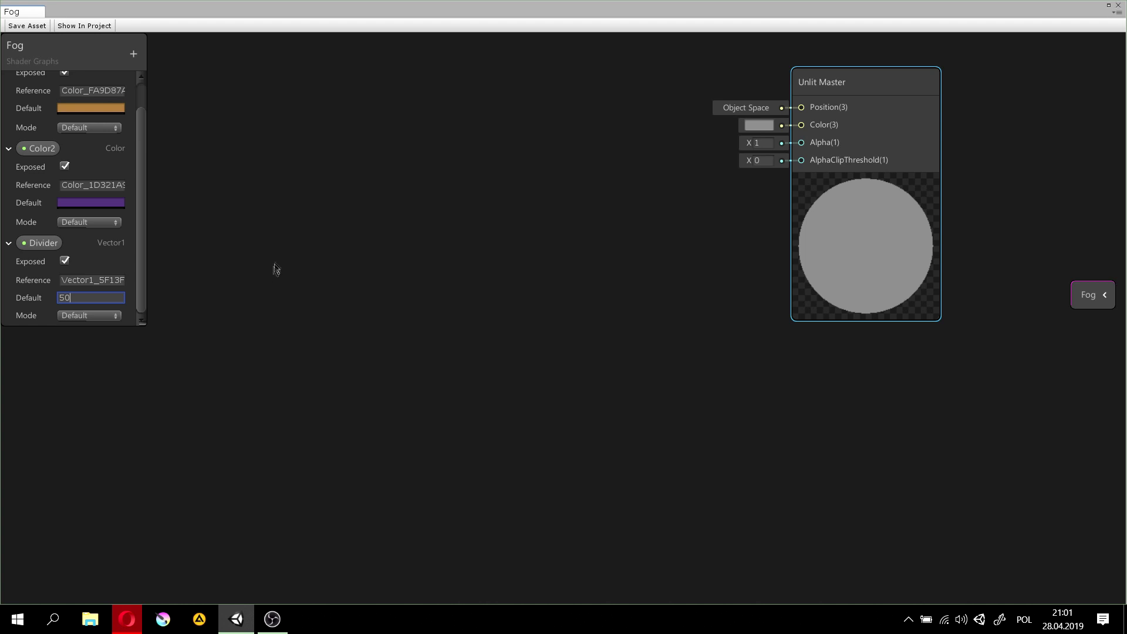
{"action": "left_click", "coordinate": [225, 147]}
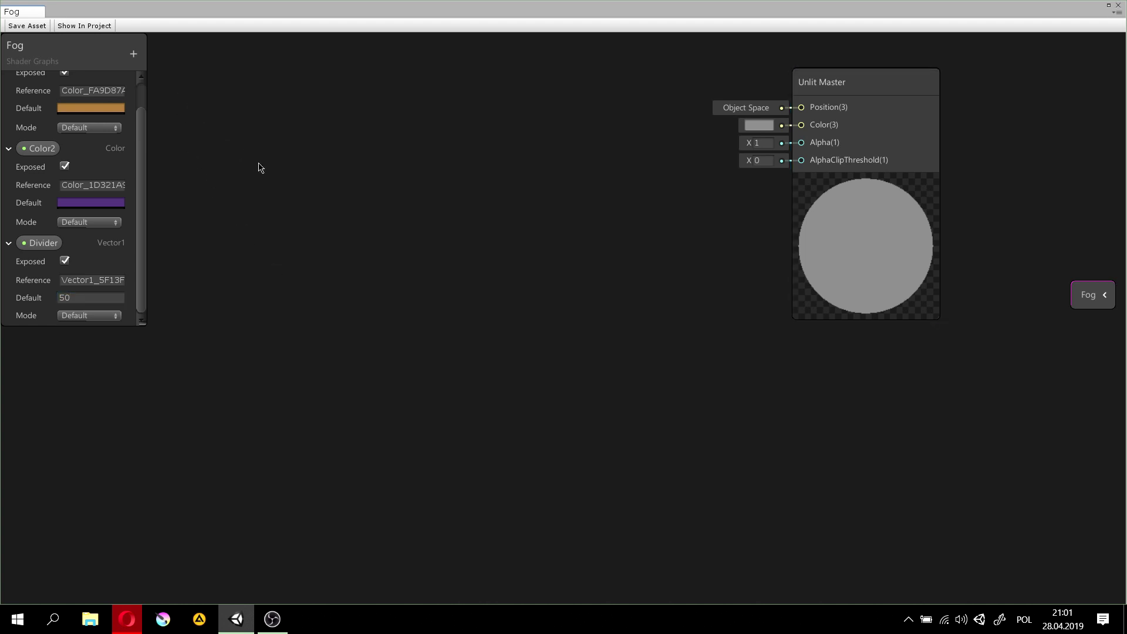
{"action": "key", "text": "space"}
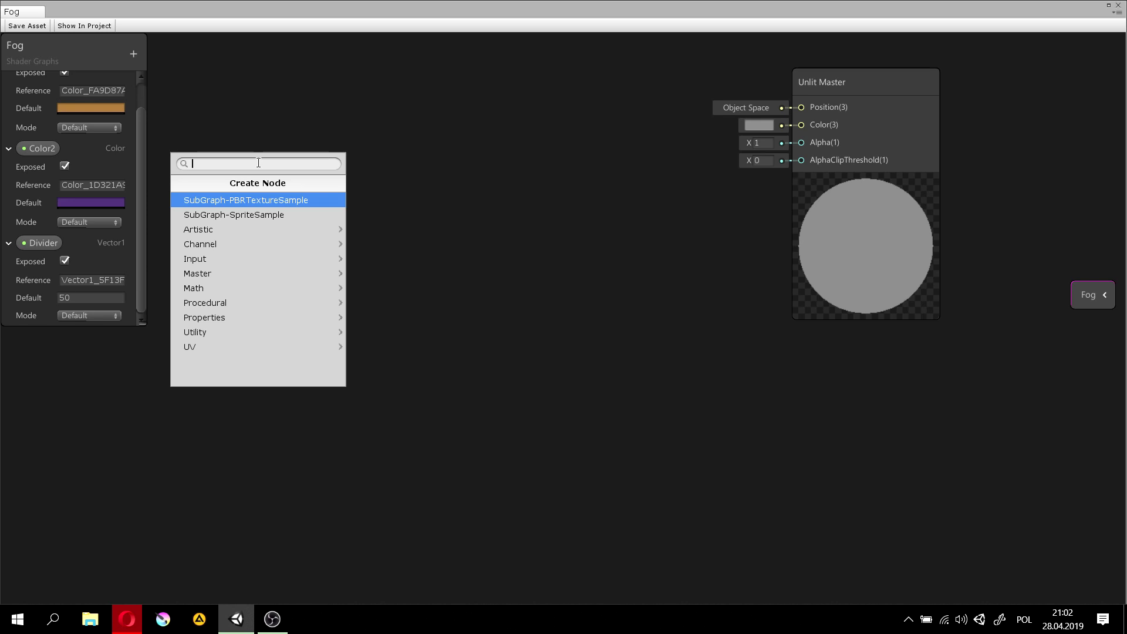
Add a world Position node at the upper left and a Camera node below it
{"action": "type", "text": "pos"}
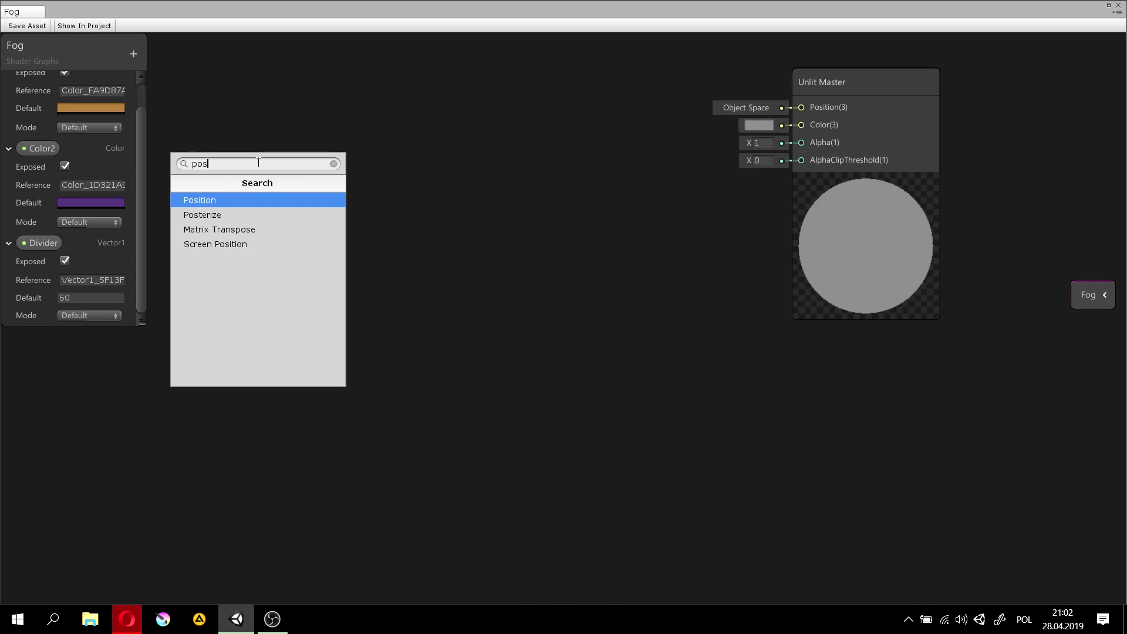
{"action": "left_click", "coordinate": [217, 202]}
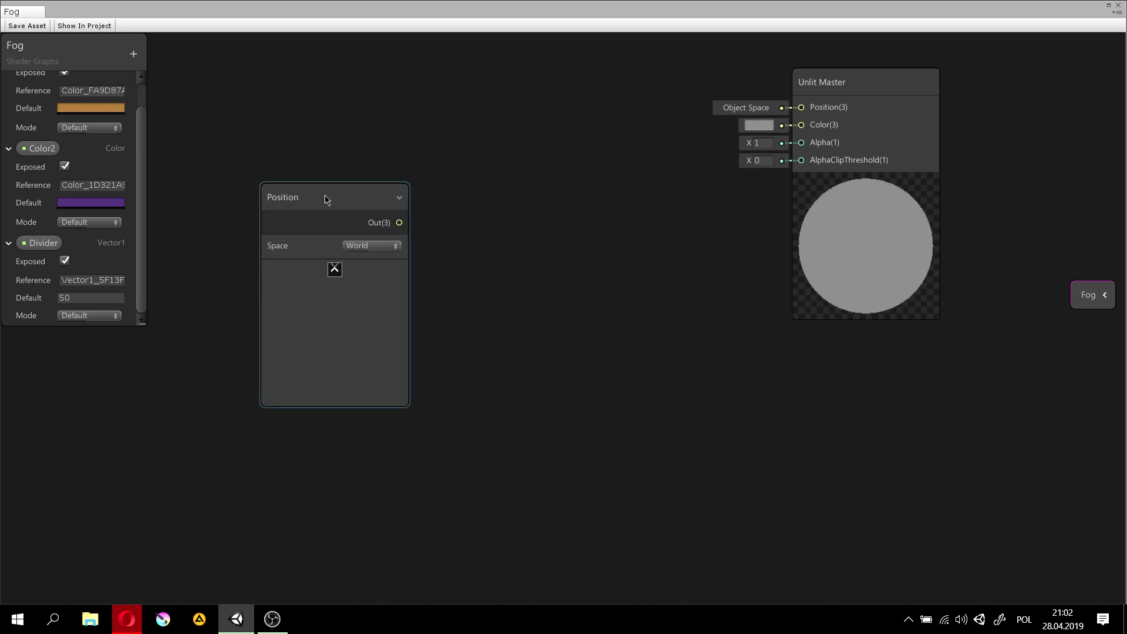
{"action": "left_click_drag", "start_coordinate": [327, 201], "coordinate": [249, 80]}
{"action": "left_click", "coordinate": [196, 404]}
{"action": "key", "text": "space"}
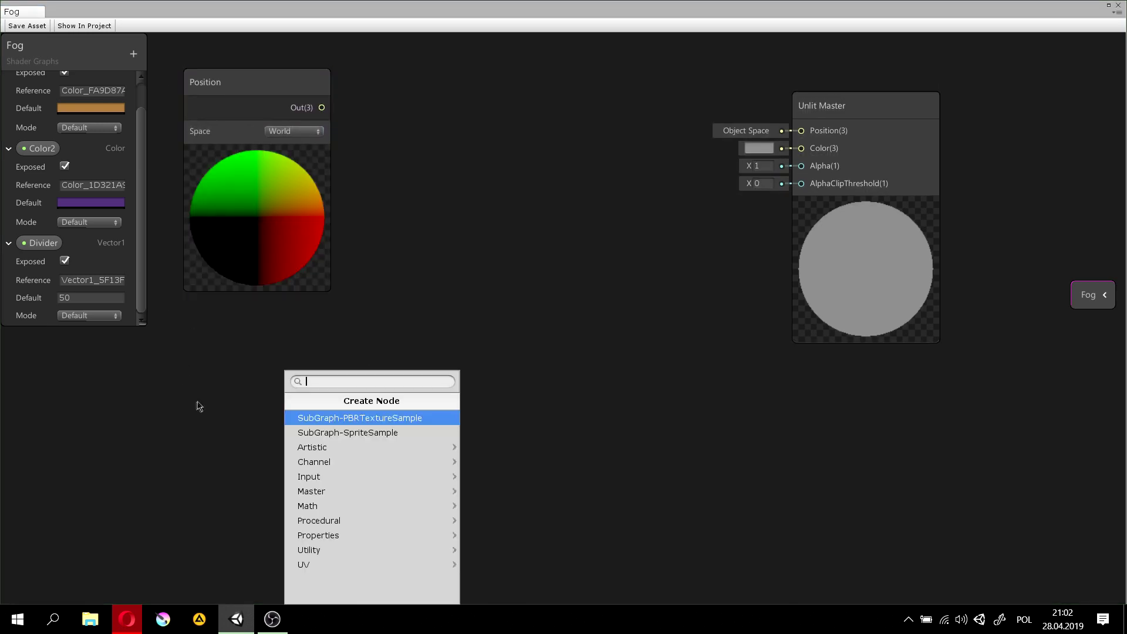
{"action": "type", "text": "ca"}
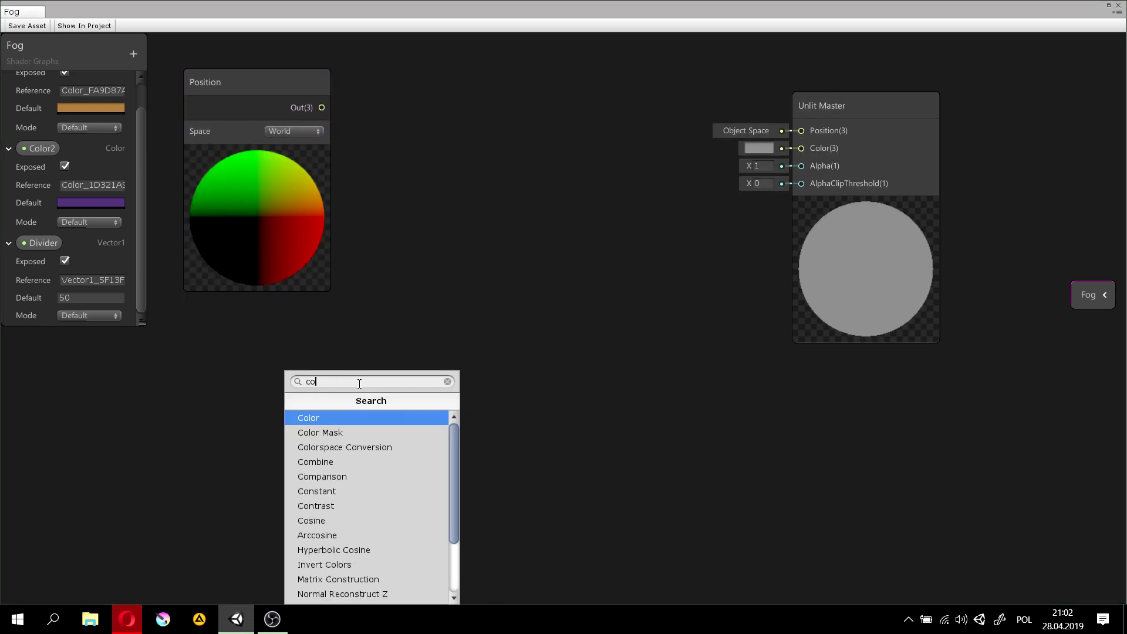
{"action": "left_click", "coordinate": [354, 416]}
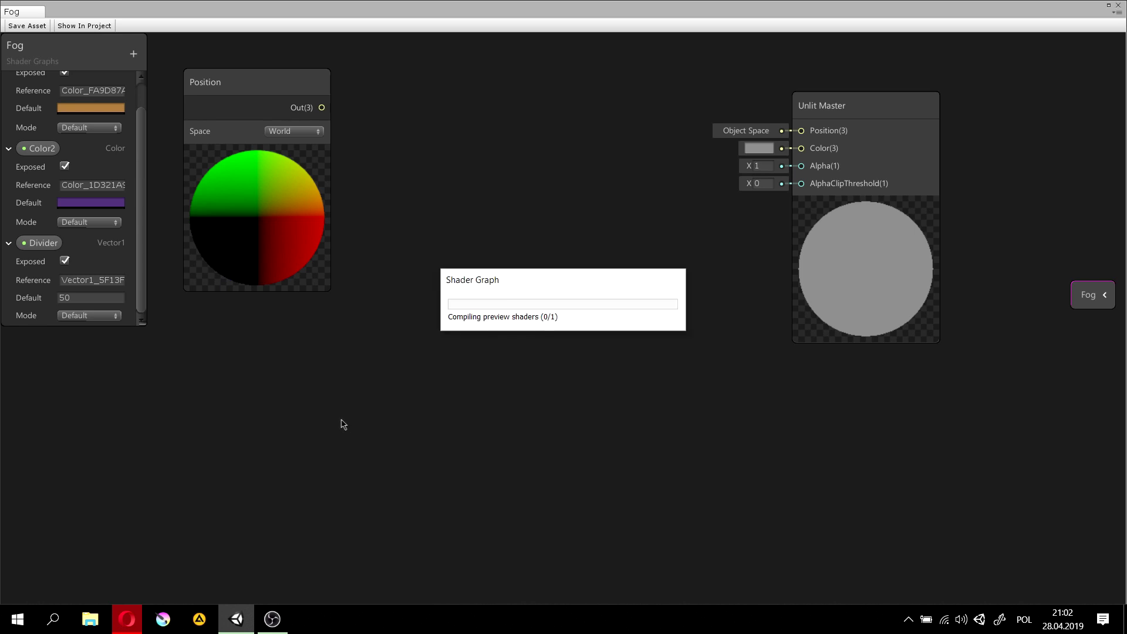
{"action": "left_click_drag", "start_coordinate": [220, 462], "coordinate": [218, 358]}
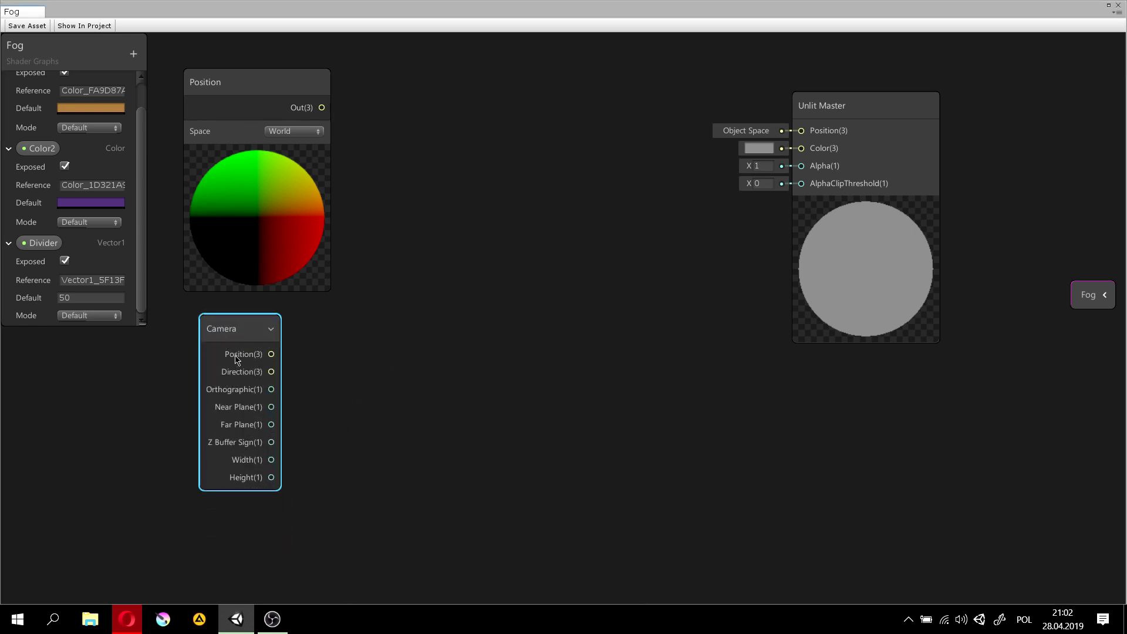
Add a Distance node fed by Position Out into A and Camera Position into B
{"action": "left_click", "coordinate": [403, 225]}
{"action": "key", "text": "space"}
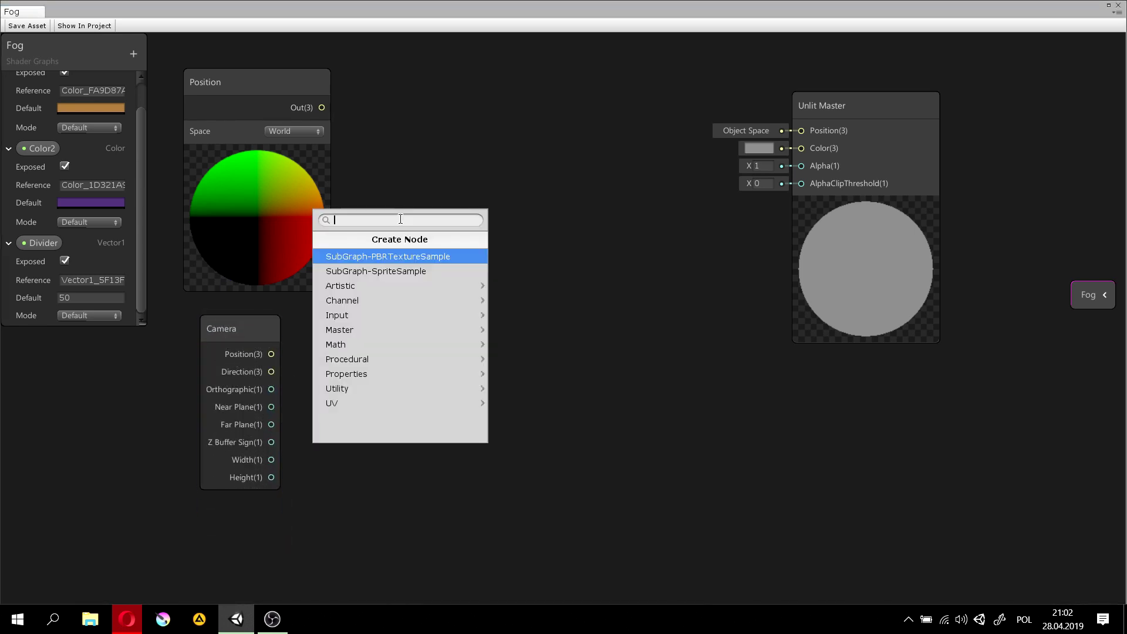
{"action": "type", "text": "dist"}
{"action": "key", "text": "Return"}
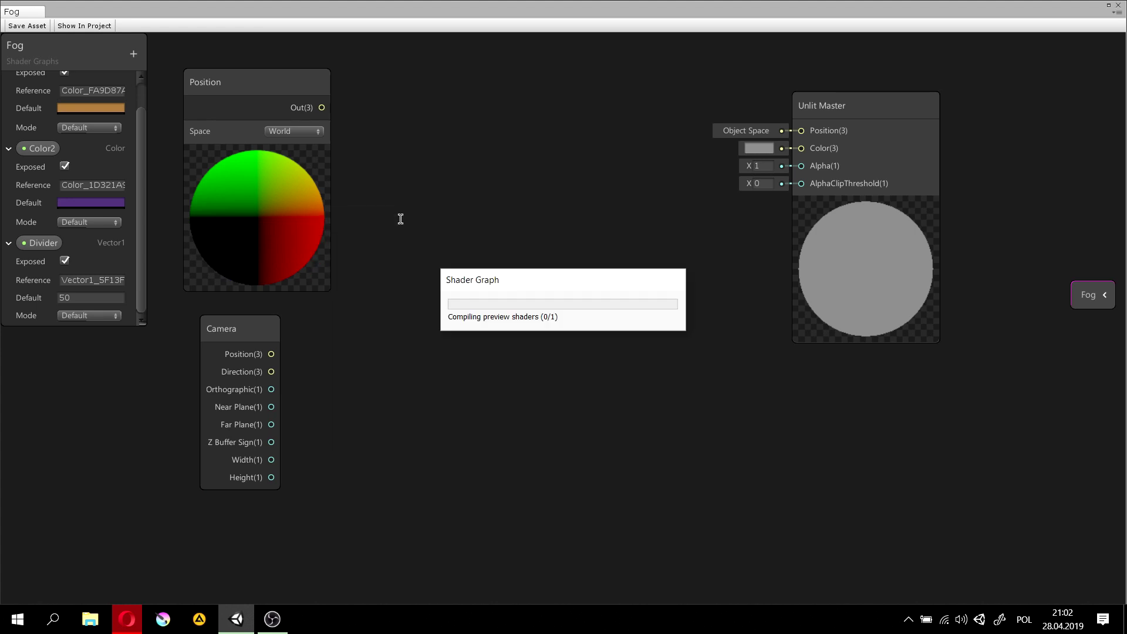
{"action": "left_click_drag", "start_coordinate": [475, 314], "coordinate": [465, 276]}
{"action": "left_click_drag", "start_coordinate": [322, 107], "coordinate": [402, 245]}
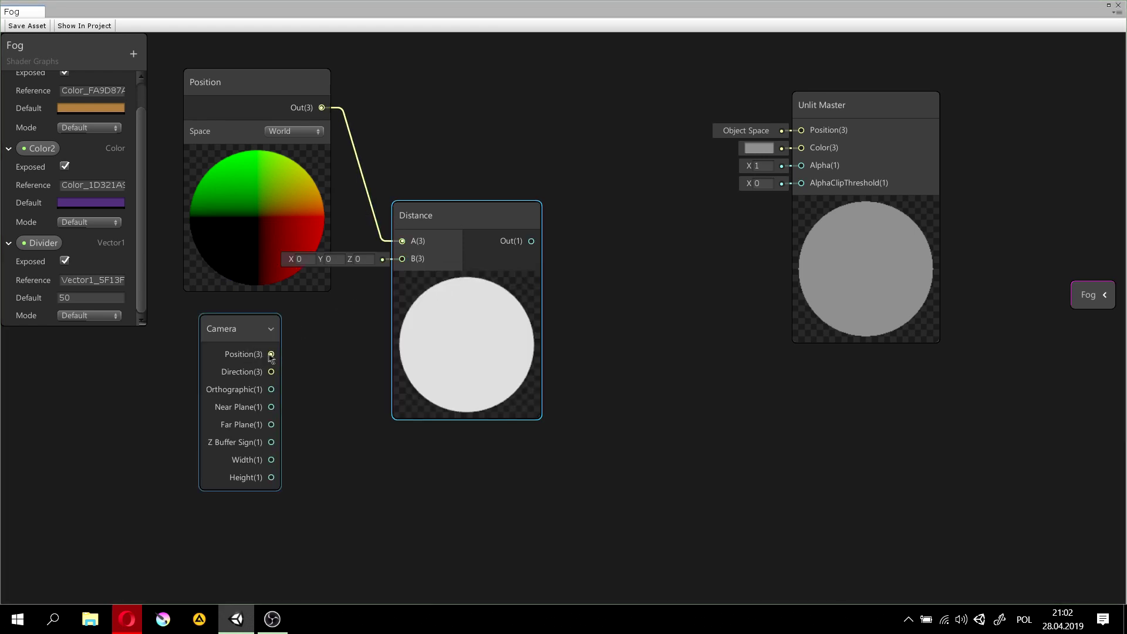
{"action": "left_click_drag", "start_coordinate": [271, 354], "coordinate": [403, 259]}
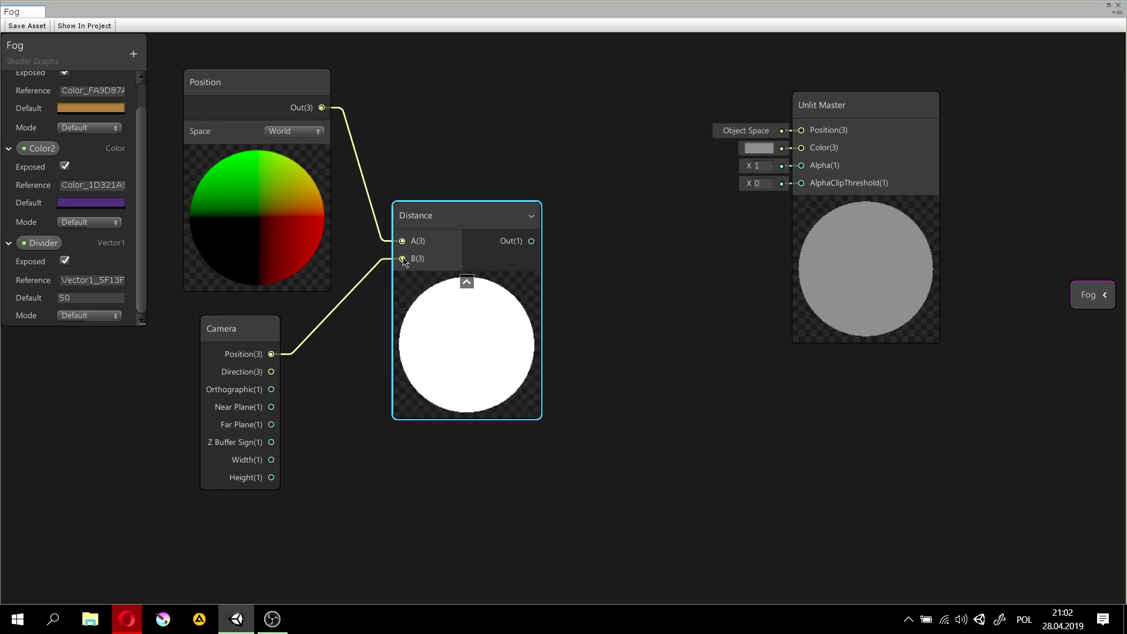
Move the Unlit Master node right and add a Divide node beside Distance
{"action": "left_click_drag", "start_coordinate": [821, 113], "coordinate": [963, 139]}
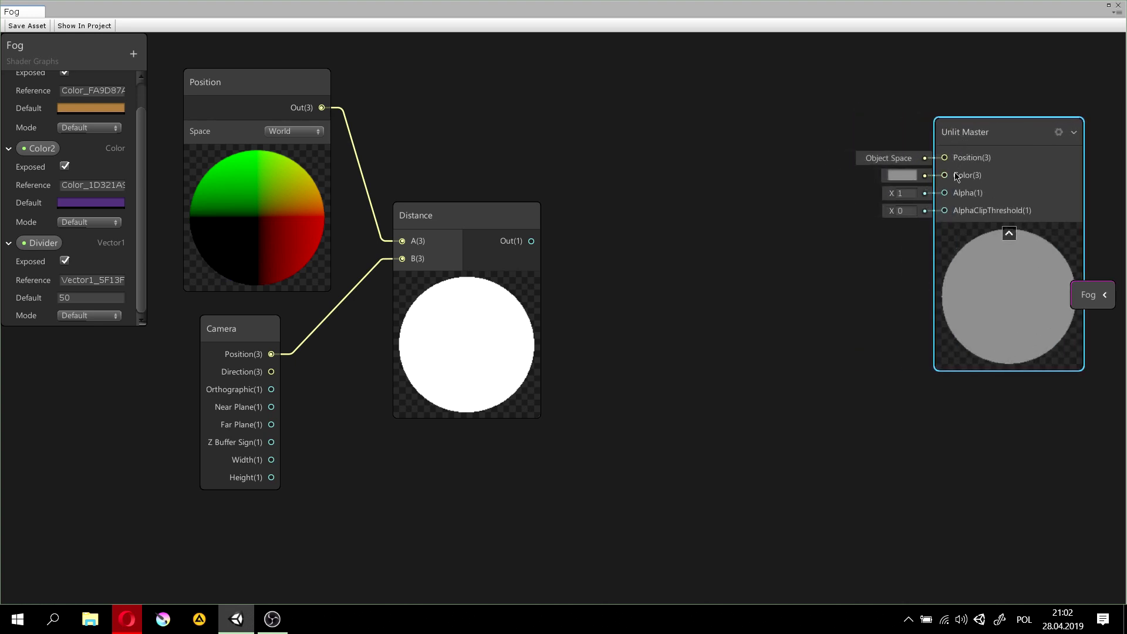
{"action": "left_click", "coordinate": [584, 214]}
{"action": "key", "text": "space"}
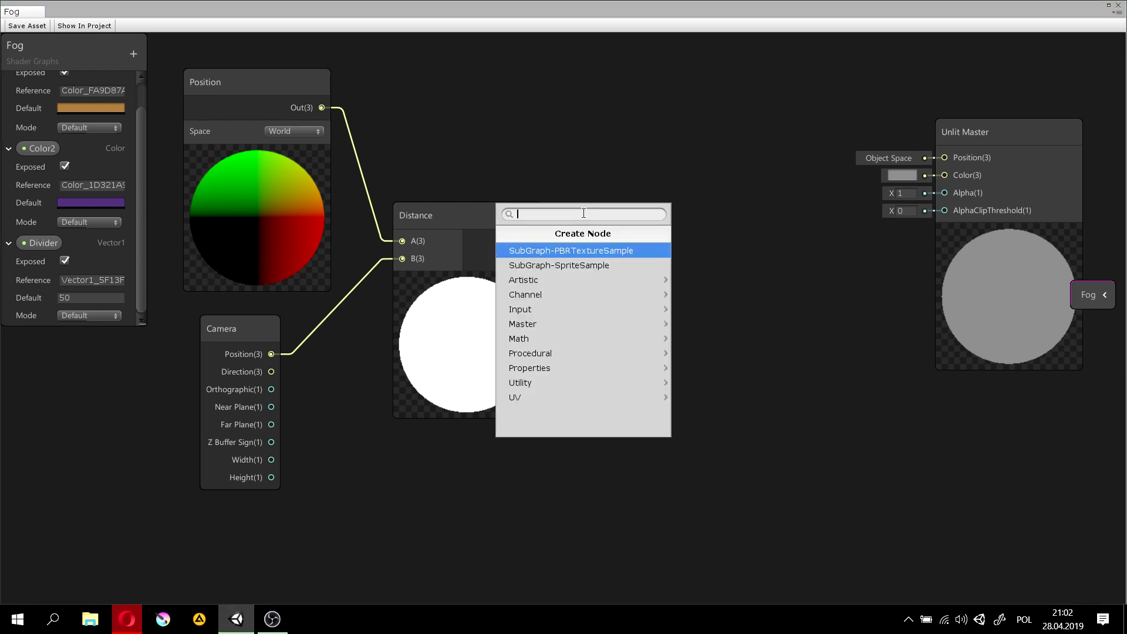
{"action": "type", "text": "di"}
{"action": "key", "text": "Down"}
{"action": "key", "text": "Down"}
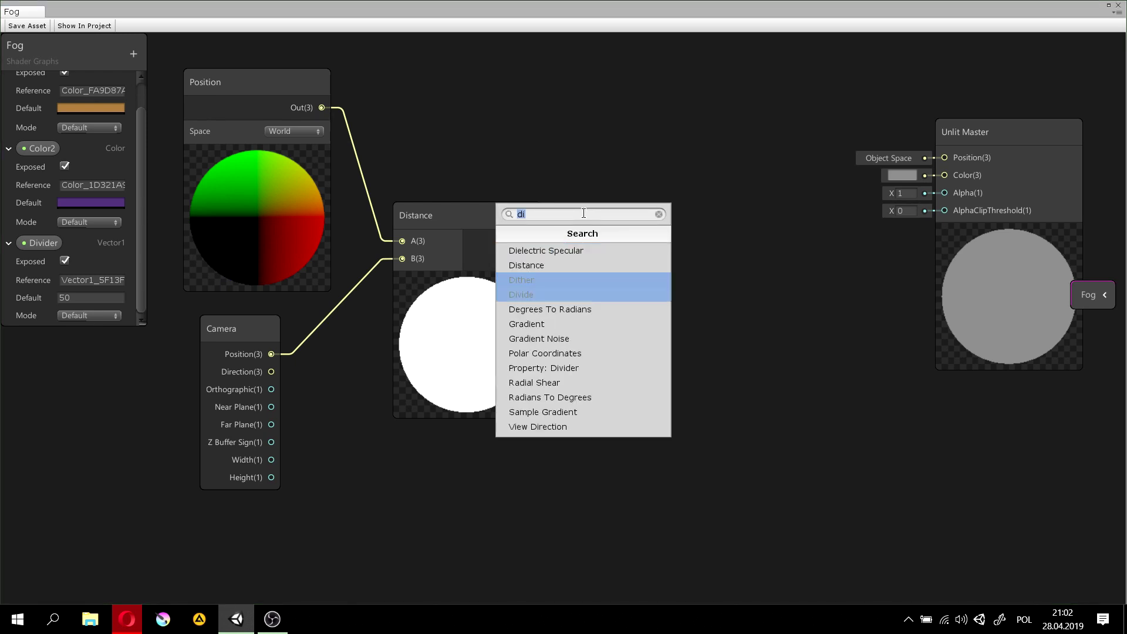
{"action": "key", "text": "Down"}
{"action": "key", "text": "Return"}
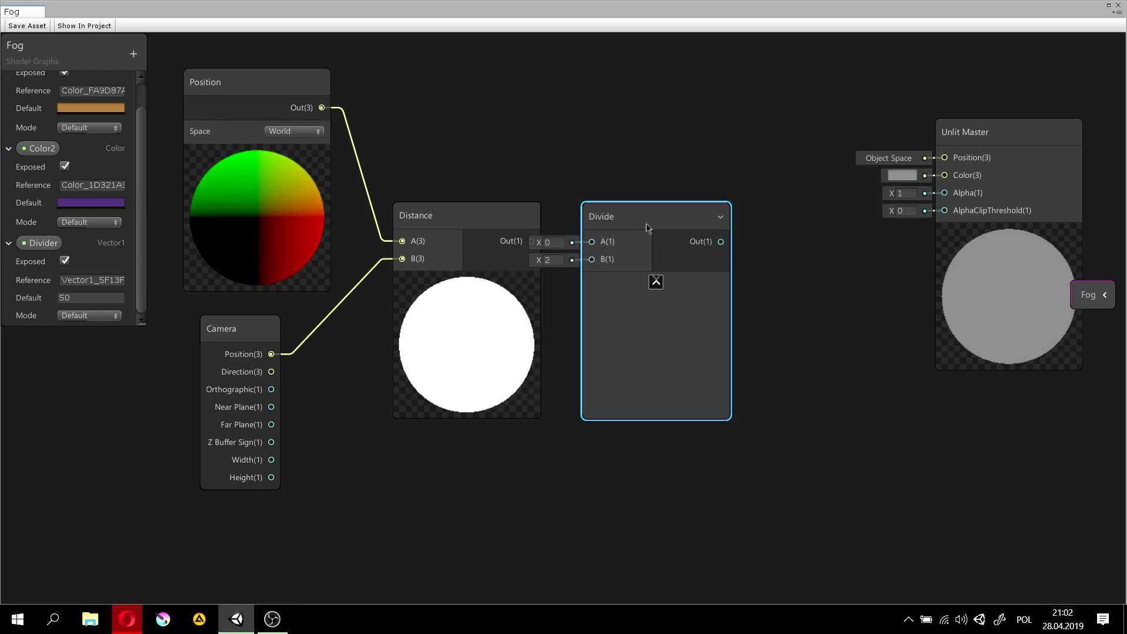
Feed Distance Out into Divide A and place the Divider property for Divide B
{"action": "left_click", "coordinate": [532, 242]}
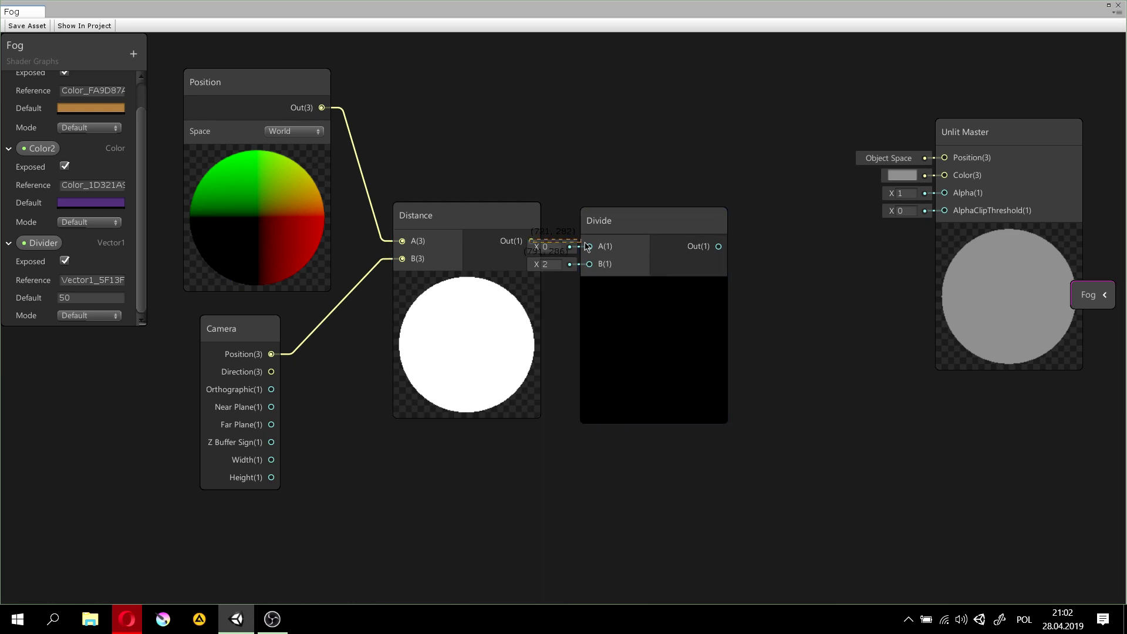
{"action": "left_click", "coordinate": [511, 218]}
{"action": "left_click_drag", "start_coordinate": [511, 218], "coordinate": [481, 209]}
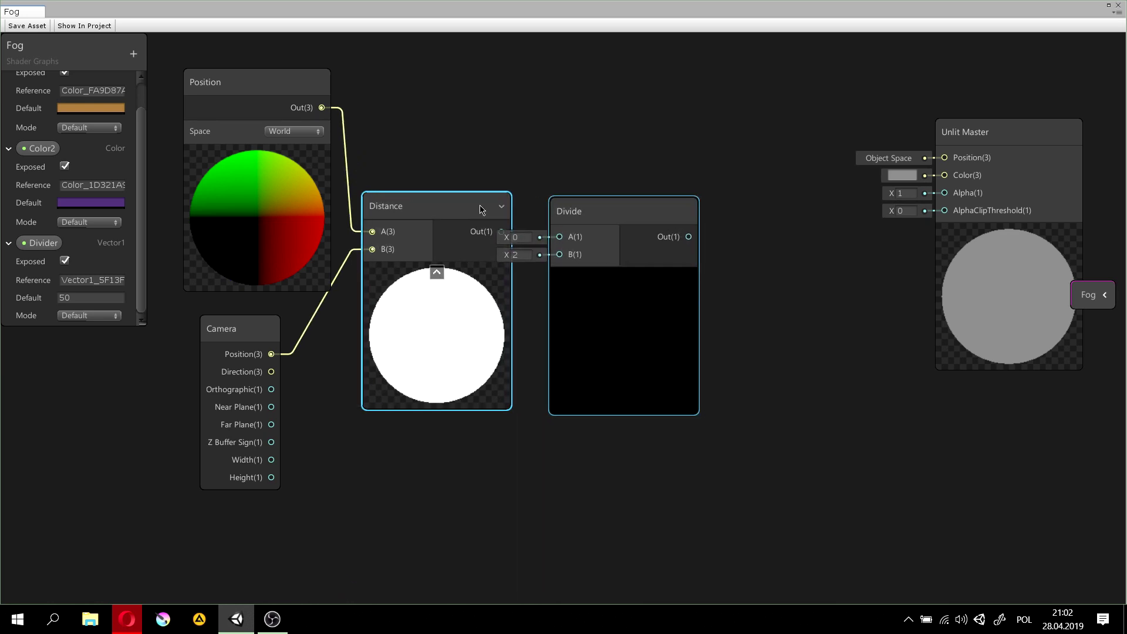
{"action": "left_click", "coordinate": [587, 276]}
{"action": "left_click_drag", "start_coordinate": [588, 218], "coordinate": [620, 219]}
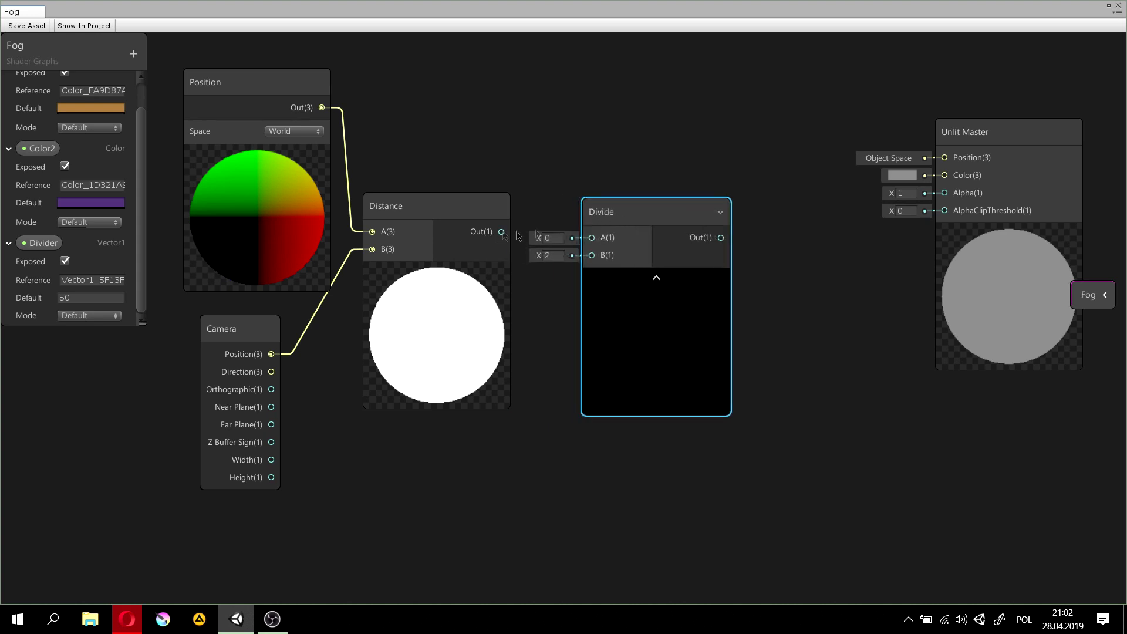
{"action": "left_click_drag", "start_coordinate": [501, 232], "coordinate": [615, 203]}
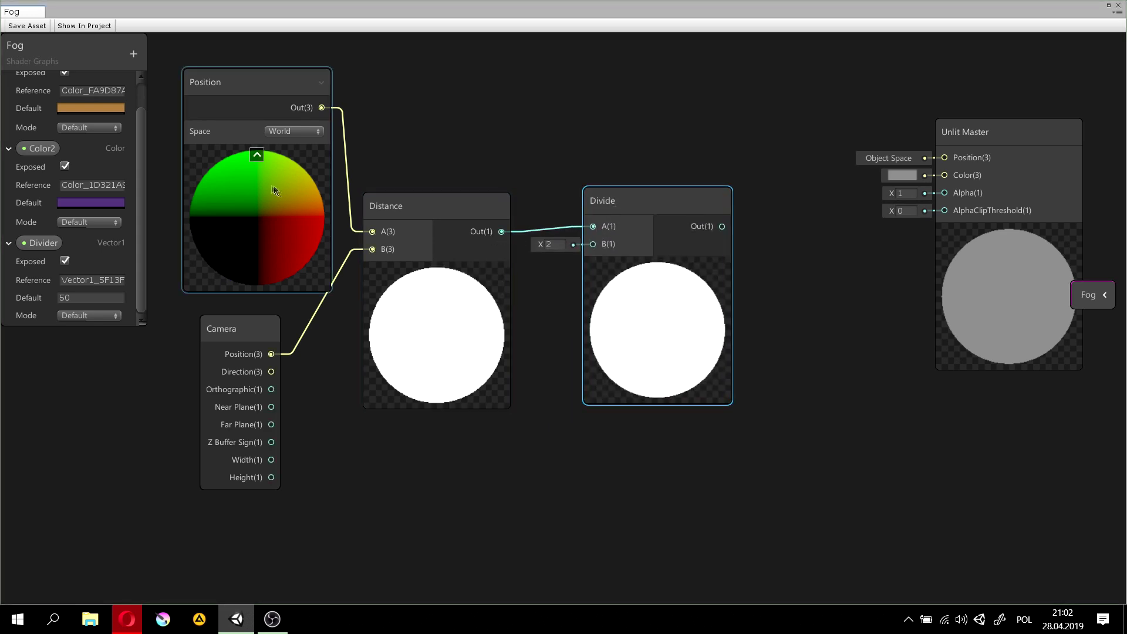
{"action": "left_click_drag", "start_coordinate": [43, 245], "coordinate": [593, 245]}
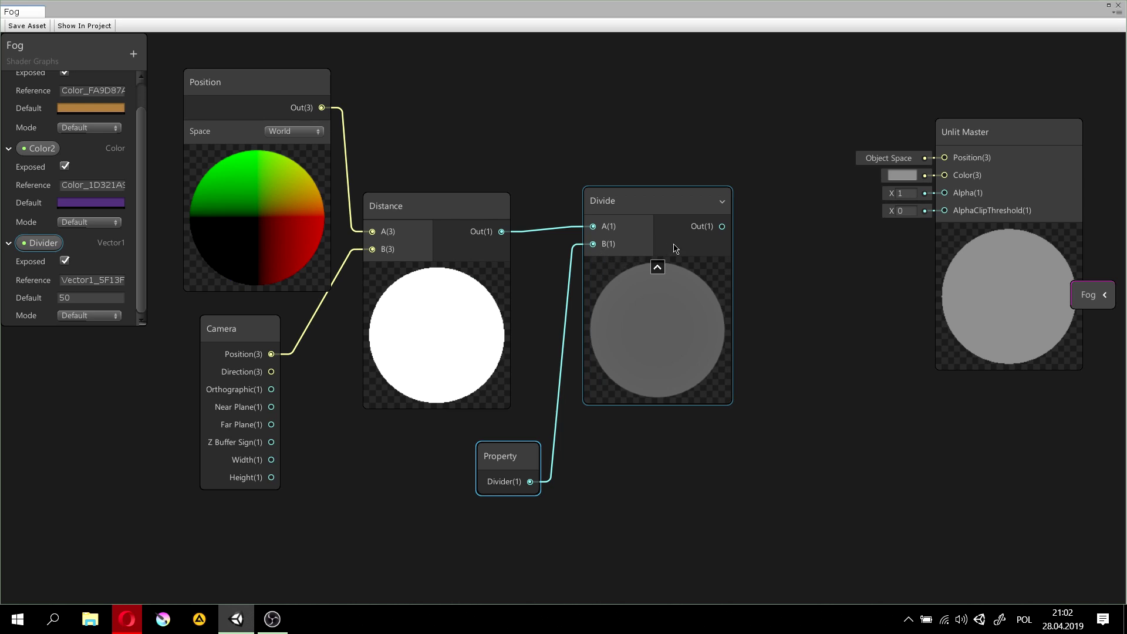
{"action": "left_click_drag", "start_coordinate": [643, 207], "coordinate": [623, 208]}
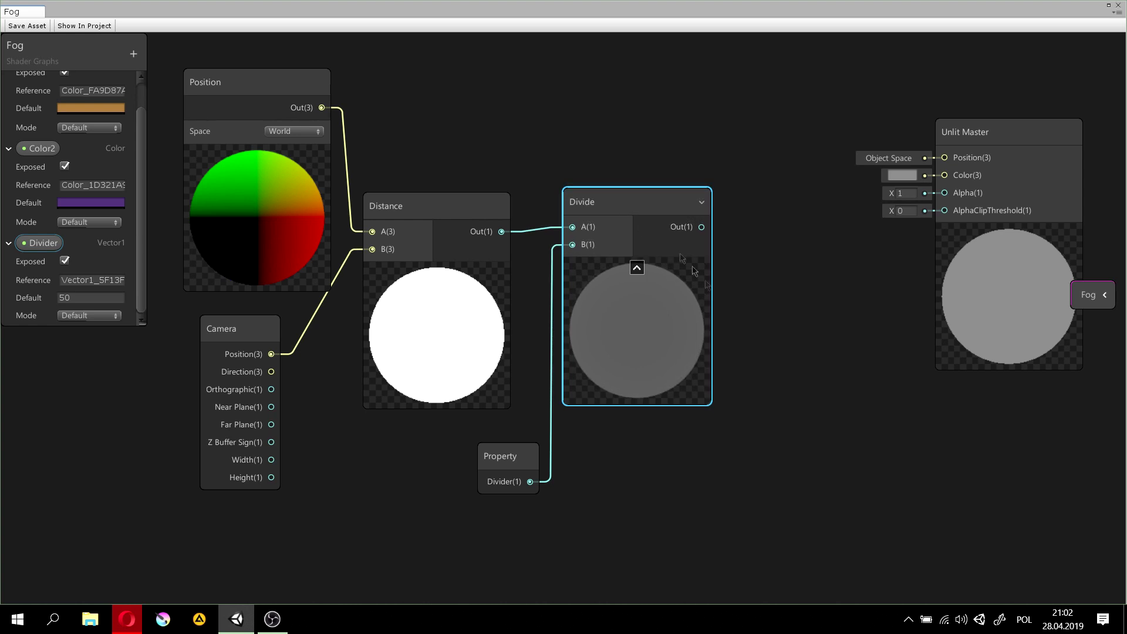
Add a Clamp node (Min 0, Max 1) fed by Divide Out, and shift Unlit Master right
{"action": "right_click", "coordinate": [548, 92]}
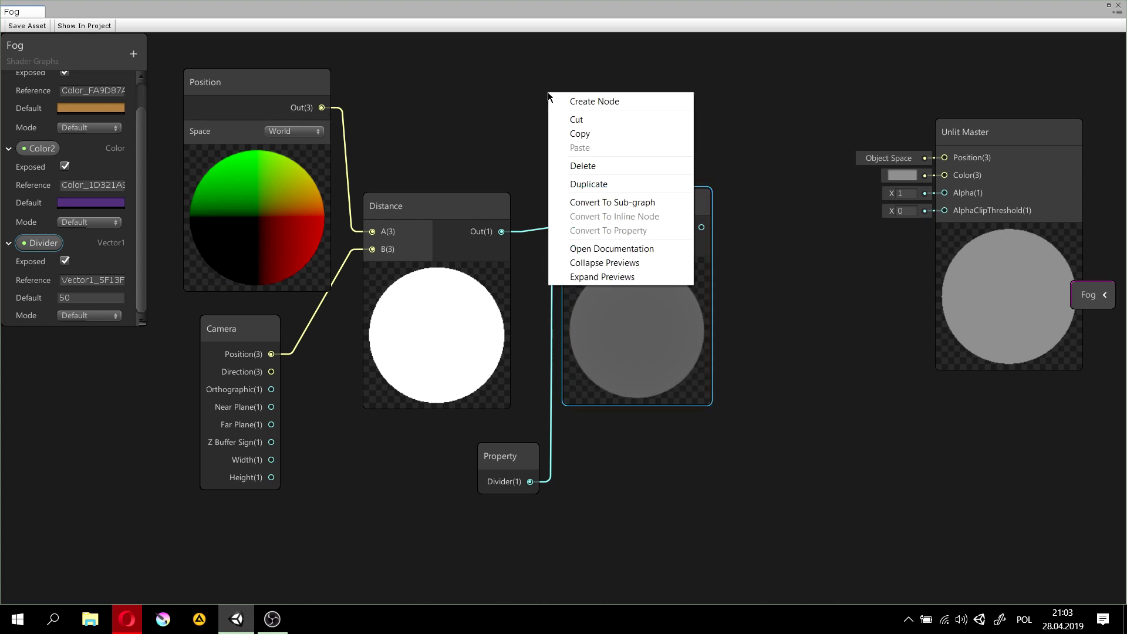
{"action": "left_click", "coordinate": [453, 83]}
{"action": "key", "text": "space"}
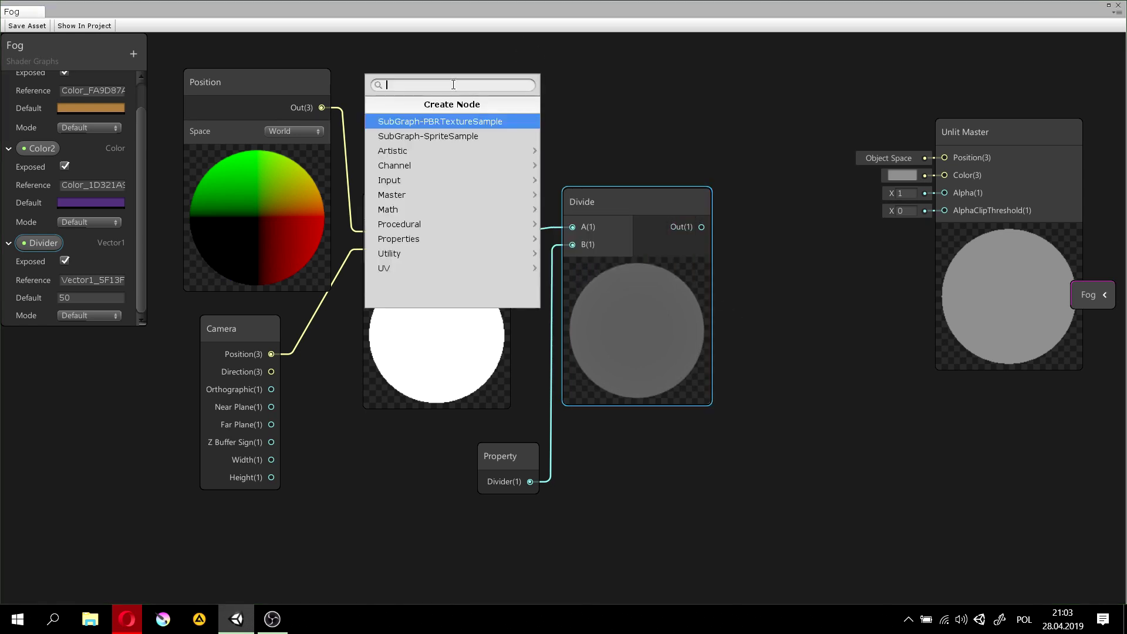
{"action": "type", "text": "cl"}
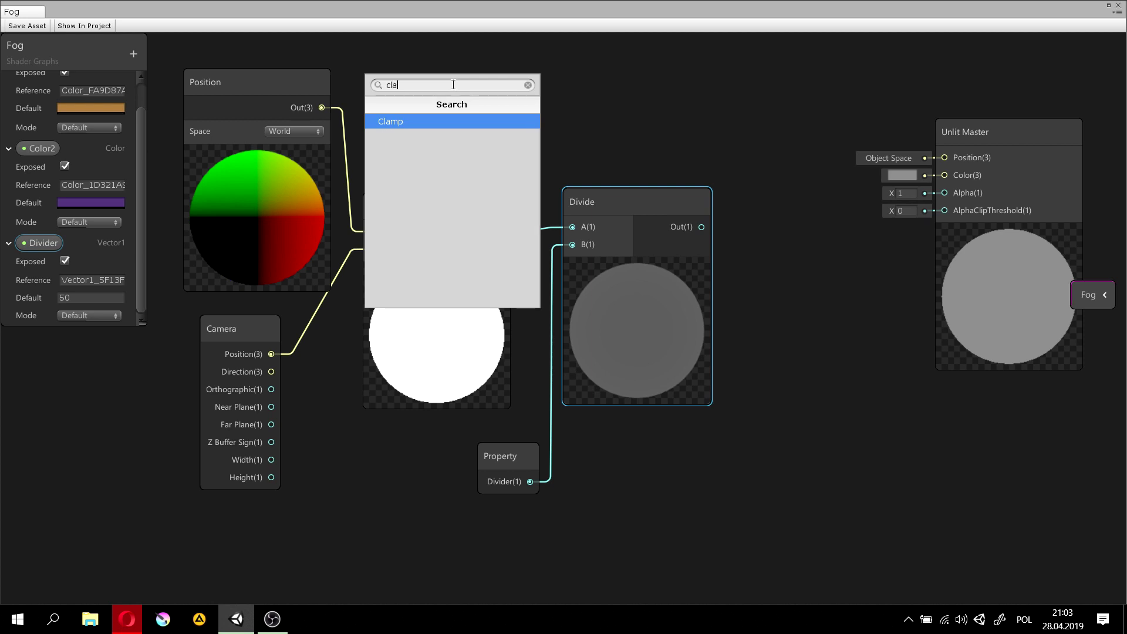
{"action": "type", "text": "a"}
{"action": "left_click", "coordinate": [435, 122]}
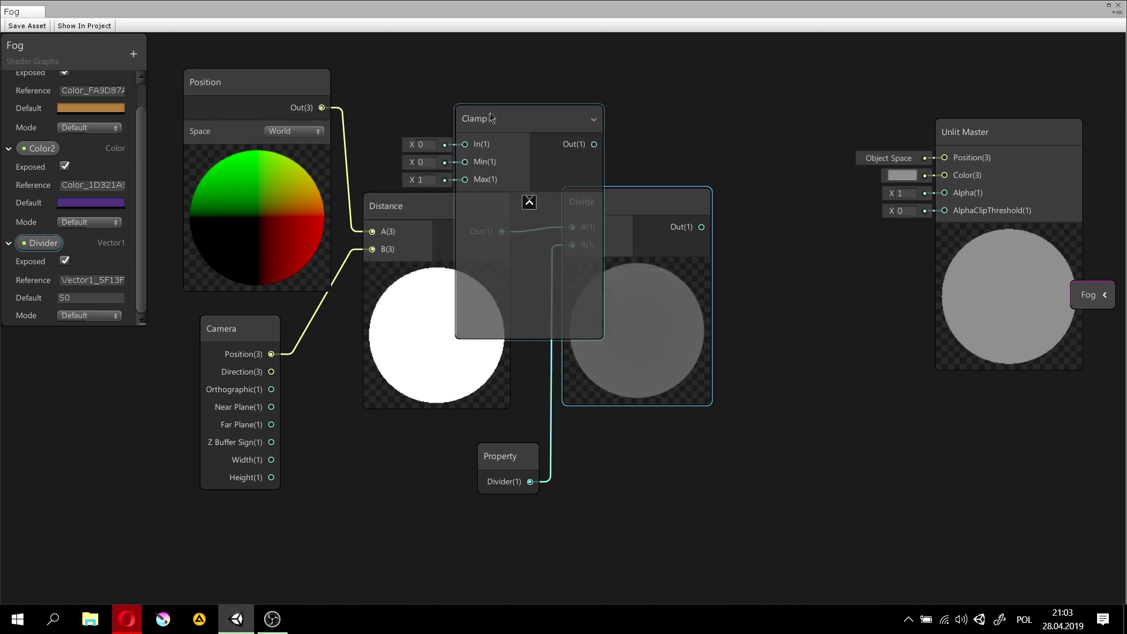
{"action": "left_click_drag", "start_coordinate": [497, 117], "coordinate": [798, 263]}
{"action": "left_click_drag", "start_coordinate": [701, 227], "coordinate": [775, 294]}
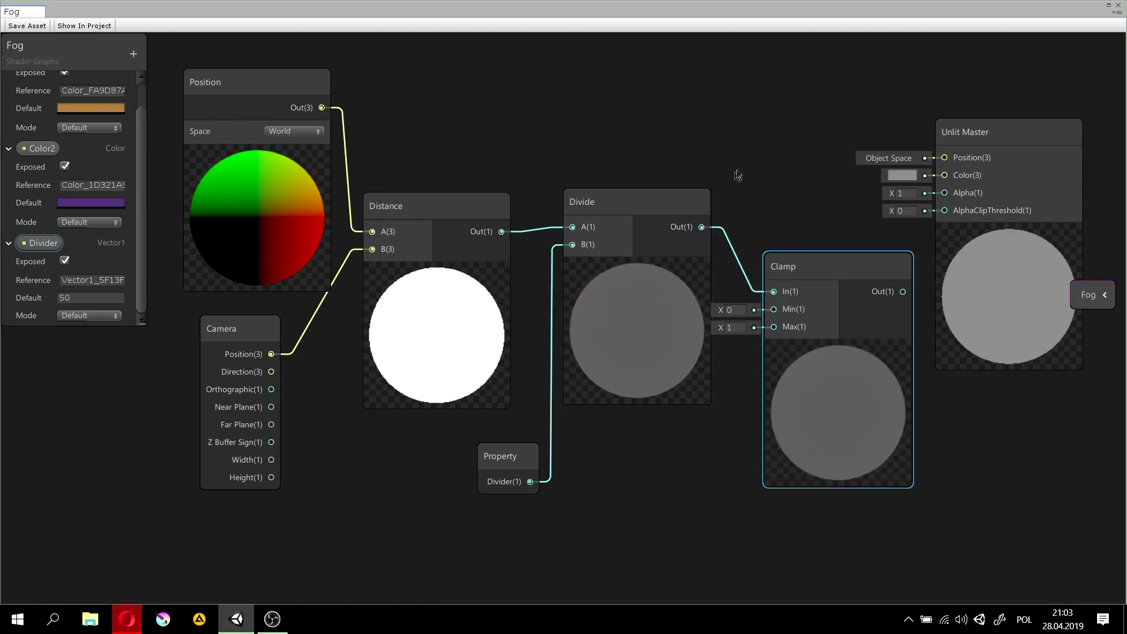
{"action": "middle_click_drag", "start_coordinate": [738, 176], "coordinate": [699, 171]}
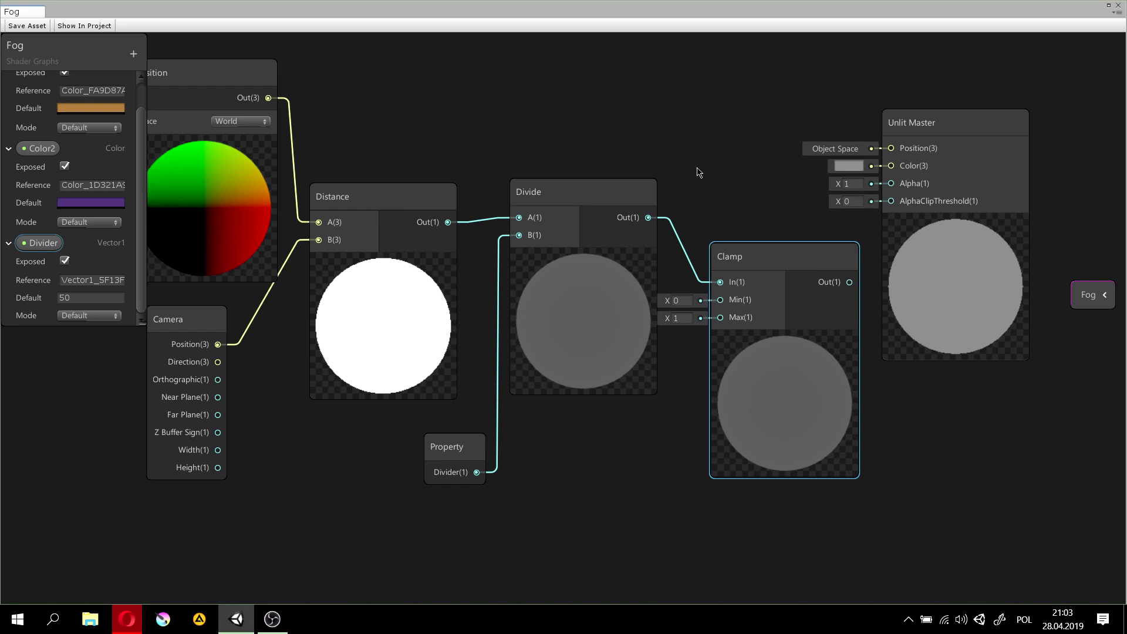
{"action": "left_click_drag", "start_coordinate": [765, 151], "coordinate": [1032, 218]}
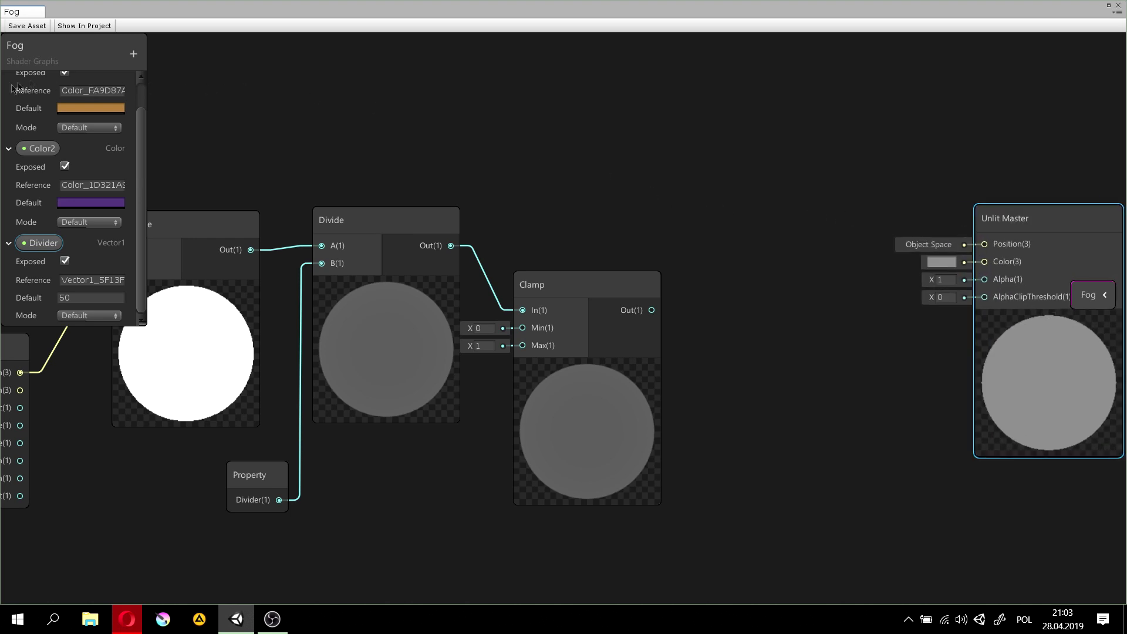
Place Color1 and Color2 property nodes on the canvas and add a Lerp node
{"action": "scroll", "coordinate": [24, 147], "scroll_direction": "up", "scroll_amount": 2}
{"action": "left_click_drag", "start_coordinate": [40, 81], "coordinate": [529, 88]}
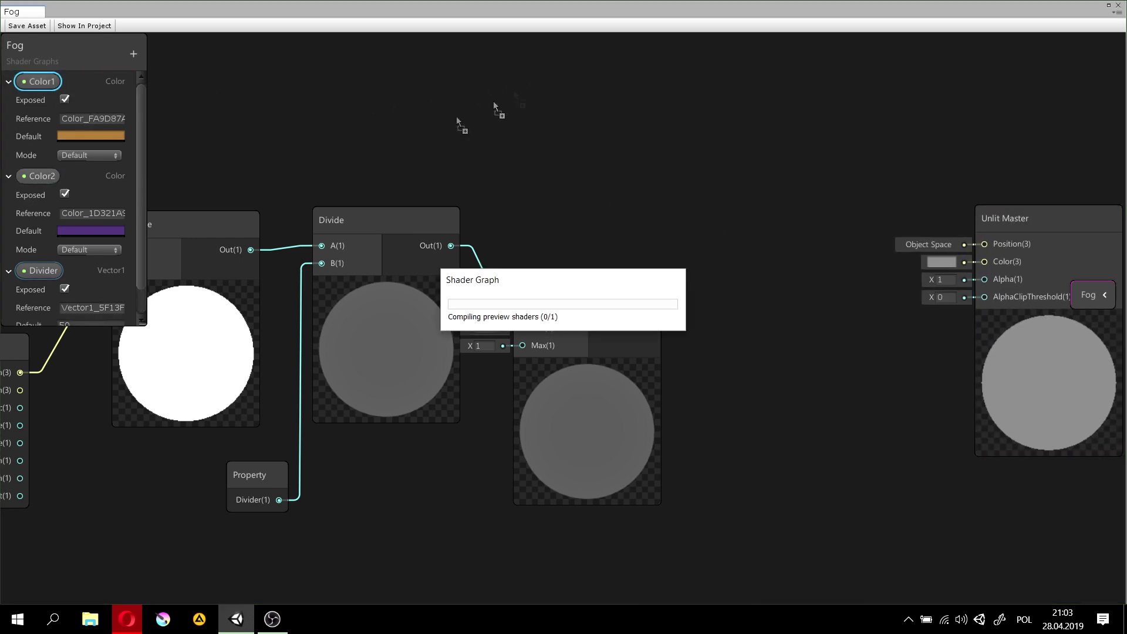
{"action": "left_click_drag", "start_coordinate": [40, 175], "coordinate": [535, 177]}
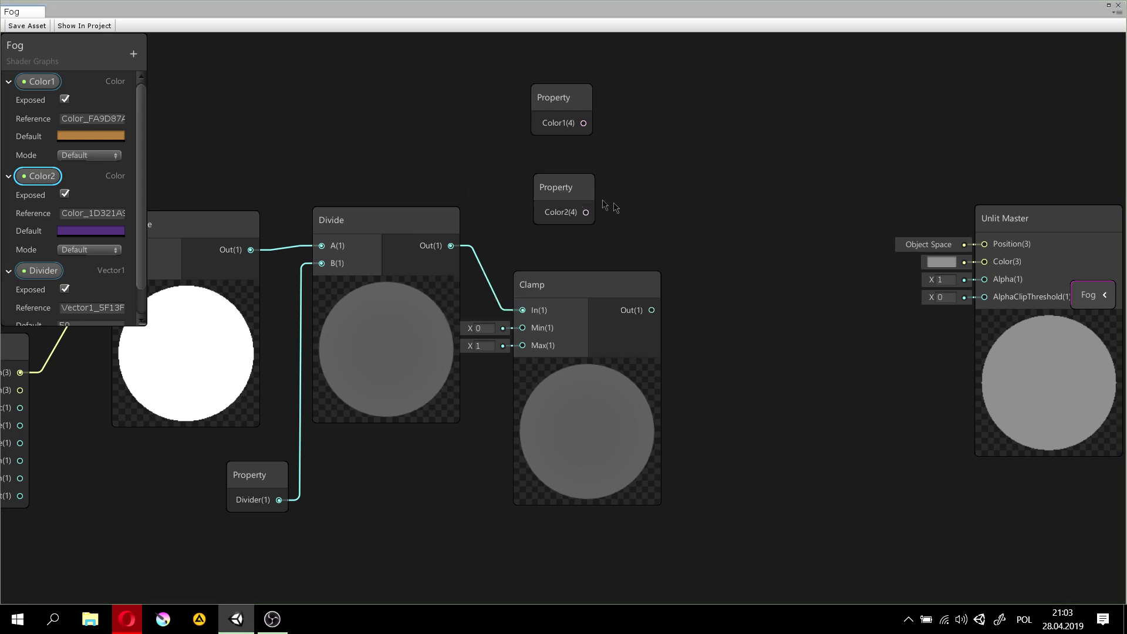
{"action": "key", "text": "space"}
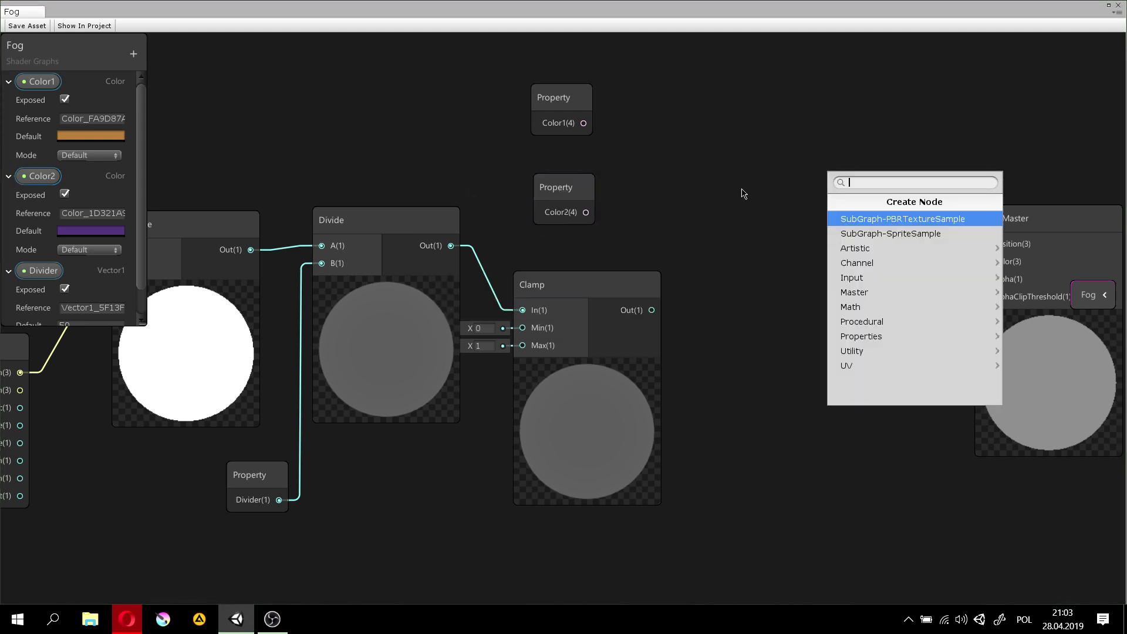
{"action": "type", "text": "le"}
{"action": "key", "text": "Down"}
{"action": "key", "text": "Return"}
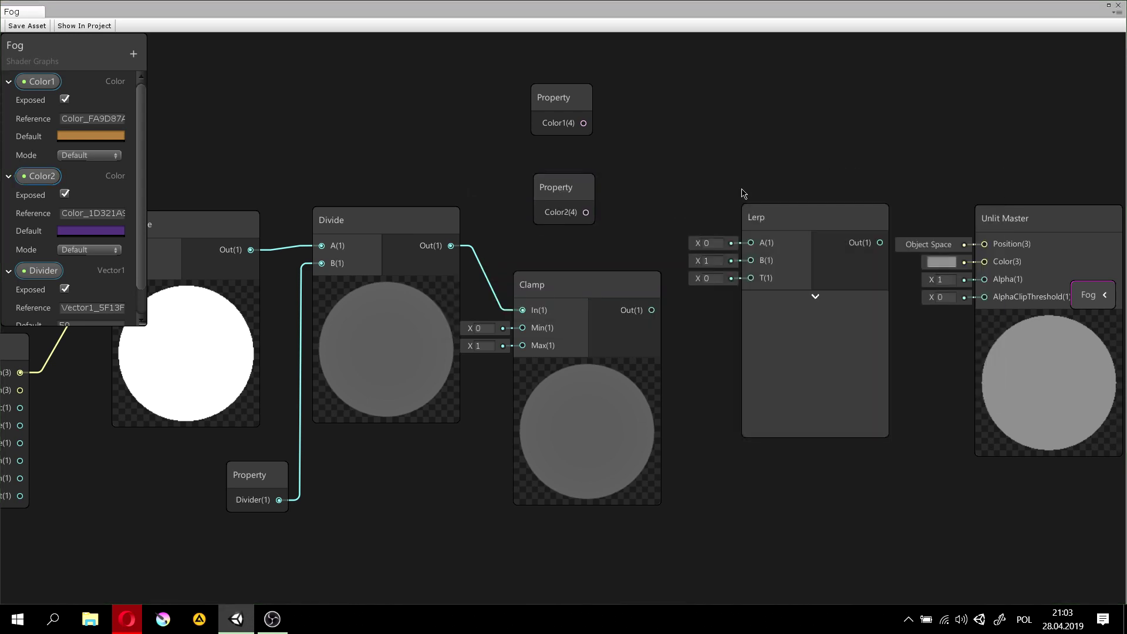
{"action": "left_click_drag", "start_coordinate": [776, 236], "coordinate": [771, 268]}
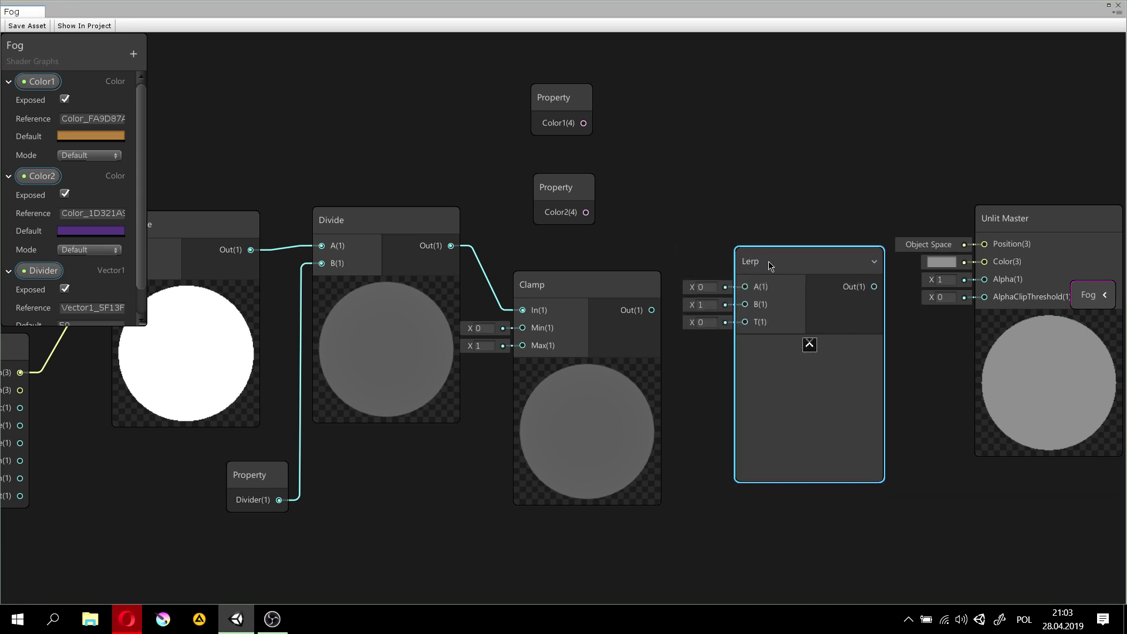
Wire Color1 to Lerp A, Color2 to B, Clamp to T, and Lerp Out to master Color
{"action": "left_click_drag", "start_coordinate": [584, 123], "coordinate": [745, 287]}
{"action": "left_click_drag", "start_coordinate": [586, 212], "coordinate": [746, 305]}
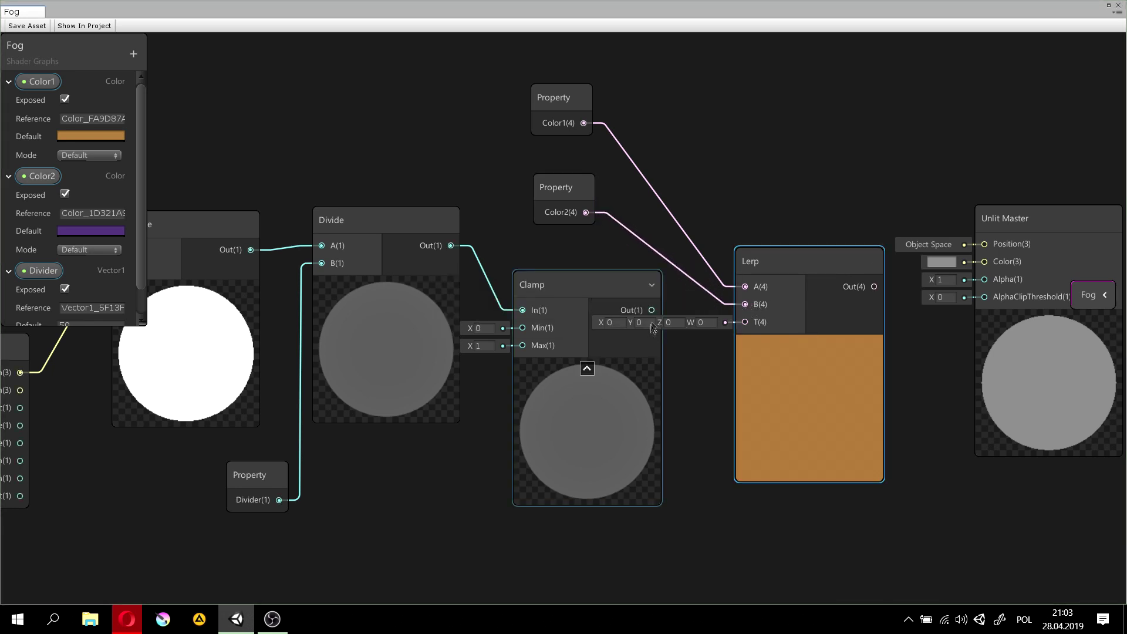
{"action": "left_click_drag", "start_coordinate": [651, 311], "coordinate": [745, 322]}
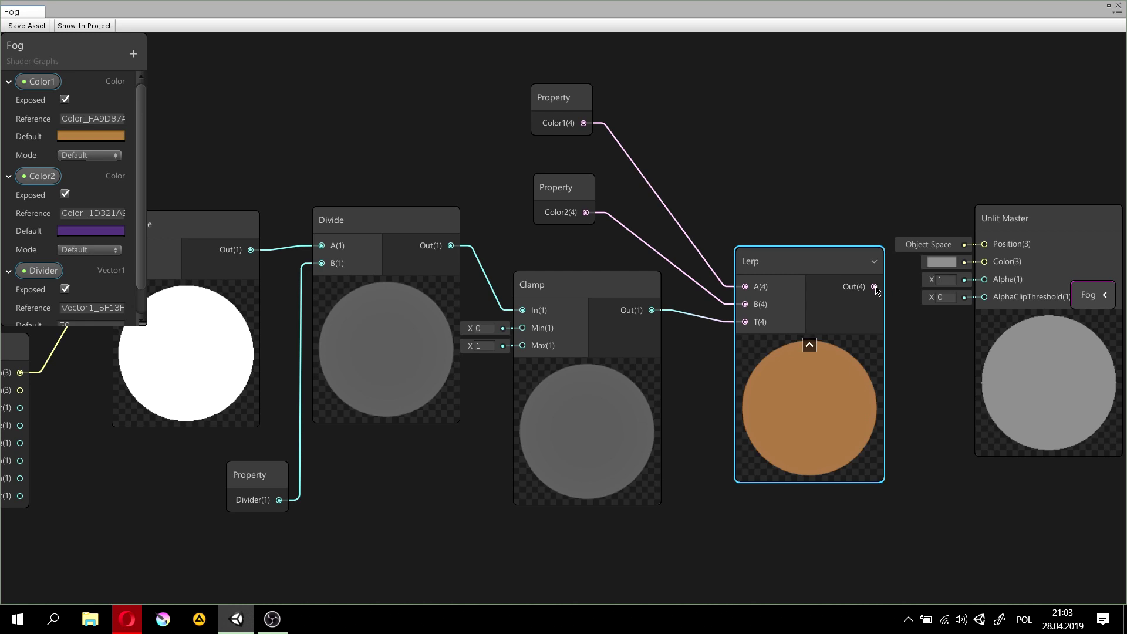
{"action": "left_click", "coordinate": [939, 261]}
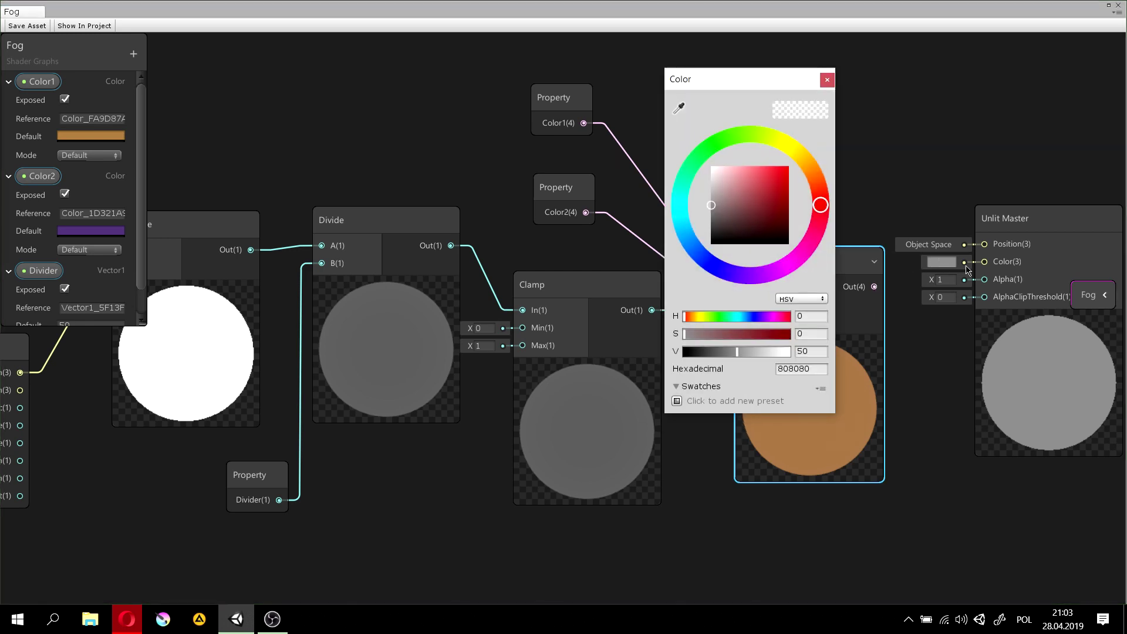
{"action": "left_click", "coordinate": [828, 78]}
{"action": "left_click_drag", "start_coordinate": [874, 287], "coordinate": [986, 264]}
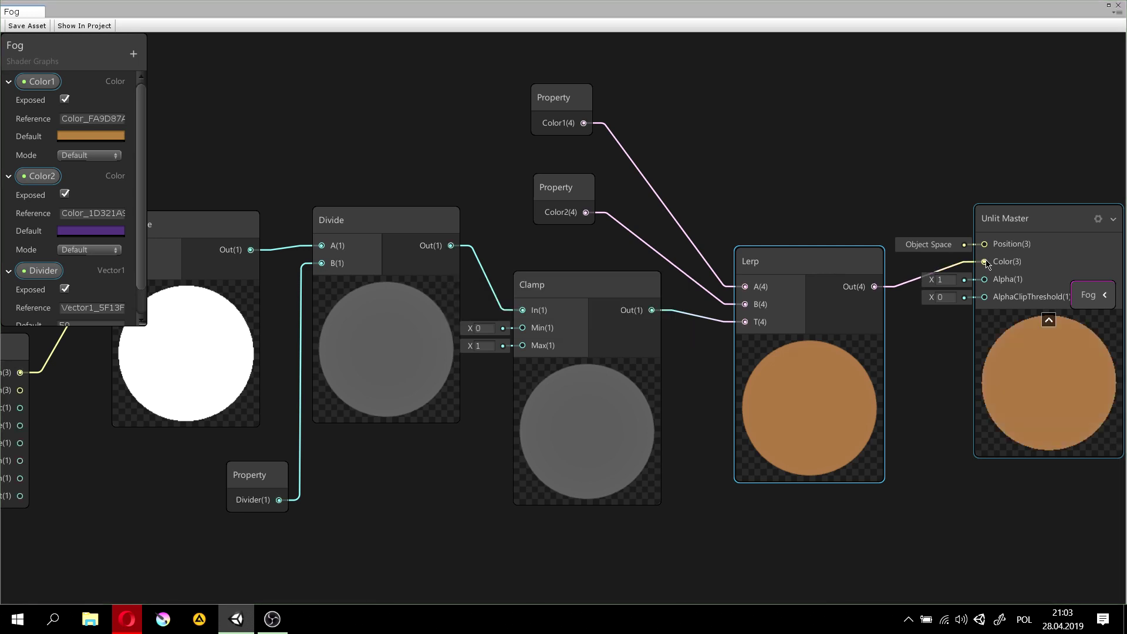
Save the Fog shader graph asset and close the Shader Graph window
{"action": "scroll", "coordinate": [681, 312], "scroll_direction": "down", "scroll_amount": 5}
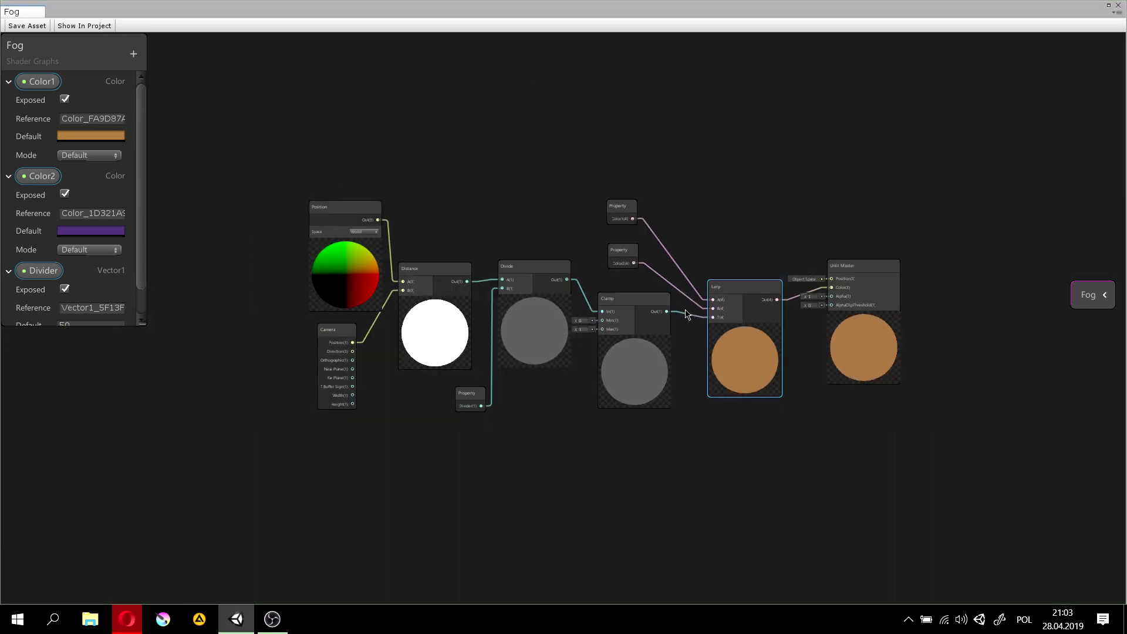
{"action": "scroll", "coordinate": [524, 304], "scroll_direction": "up", "scroll_amount": 3}
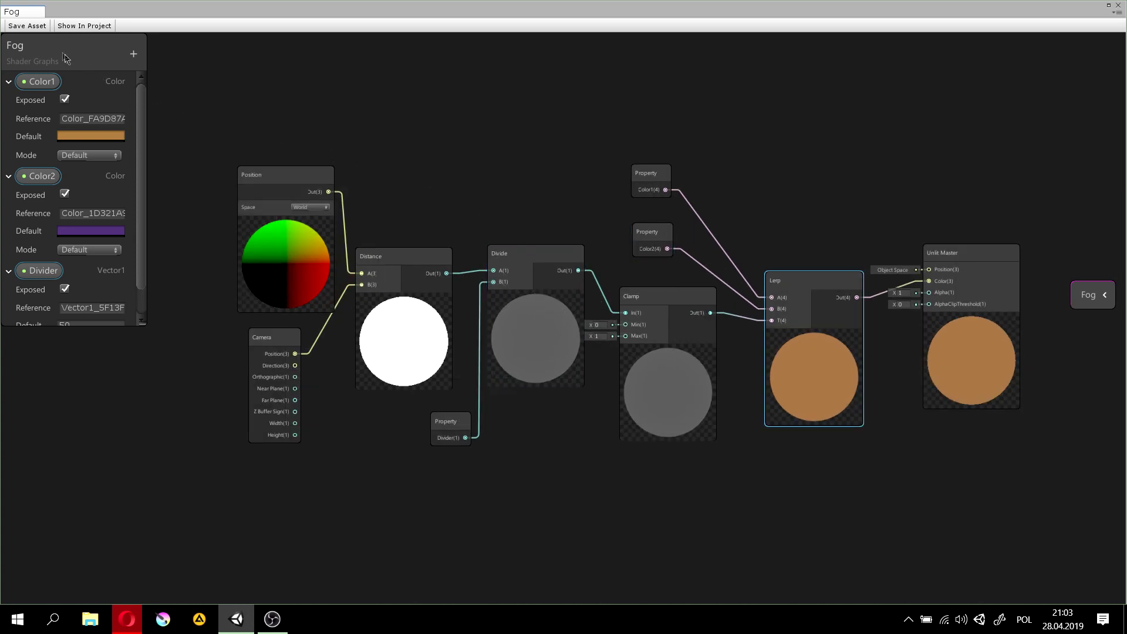
{"action": "left_click", "coordinate": [28, 27]}
{"action": "left_click", "coordinate": [1118, 5]}
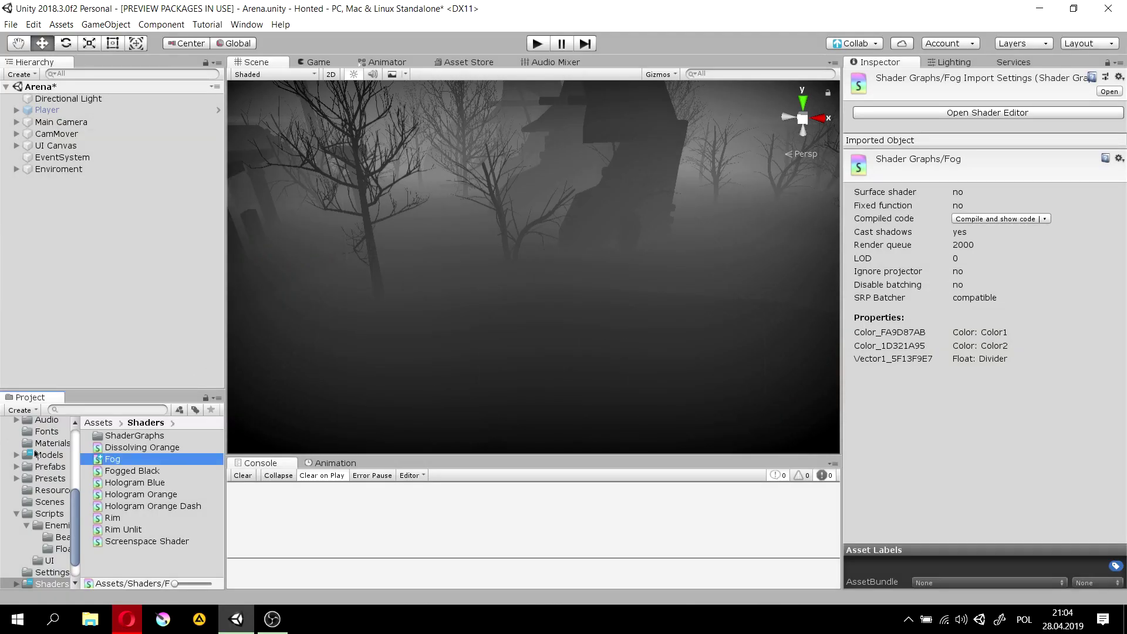
Create a new material named Fog in the Shaders folder
{"action": "right_click", "coordinate": [116, 556]}
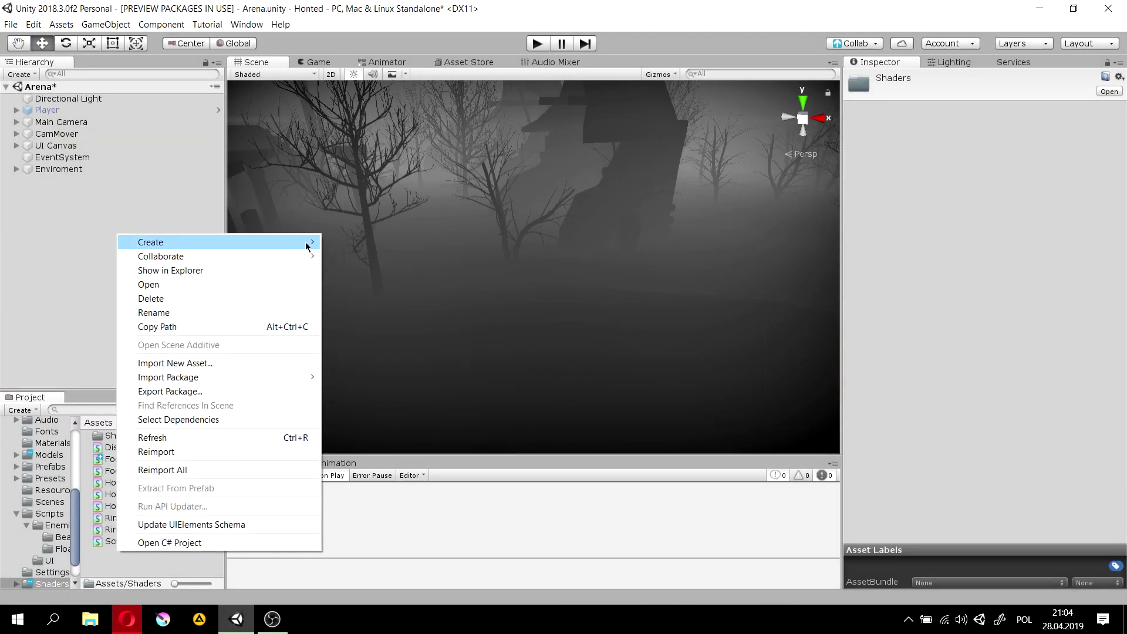
{"action": "mouse_move", "coordinate": [309, 241]}
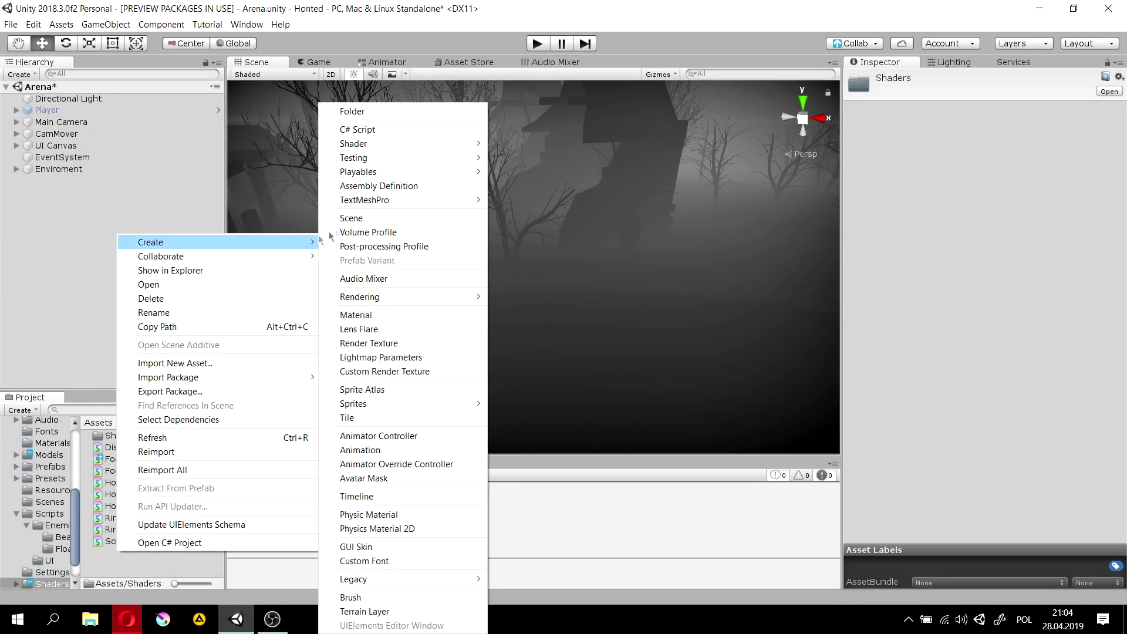
{"action": "left_click", "coordinate": [399, 316]}
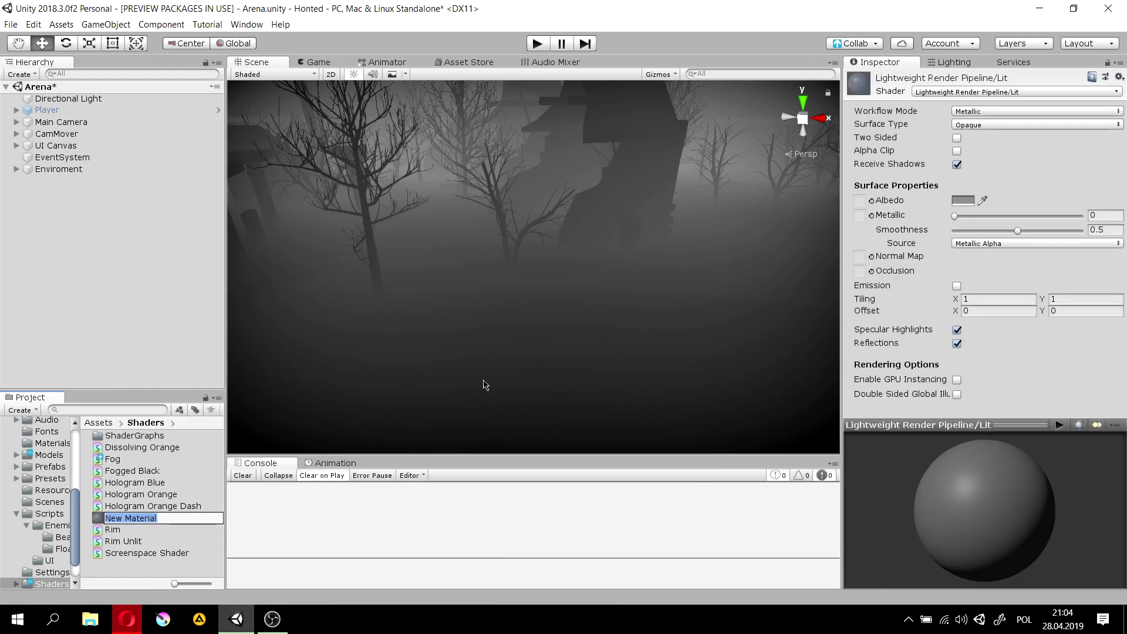
{"action": "type", "text": "G"}
{"action": "type", "text": "Fo"}
{"action": "type", "text": "g"}
{"action": "key", "text": "Return"}
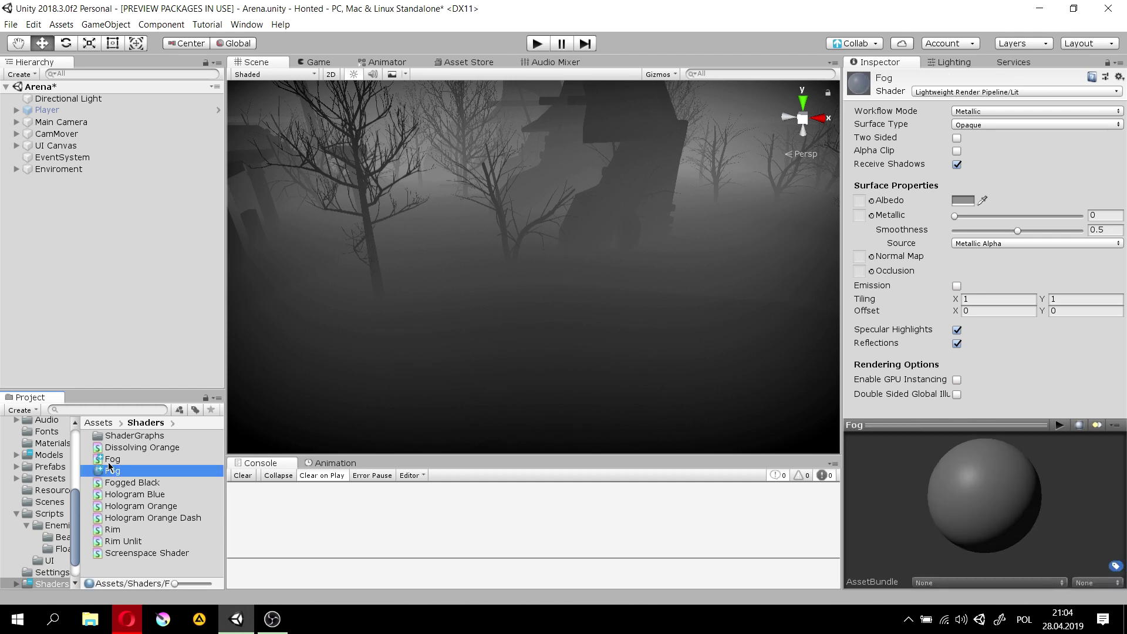
{"action": "left_click_drag", "start_coordinate": [109, 466], "coordinate": [177, 460]}
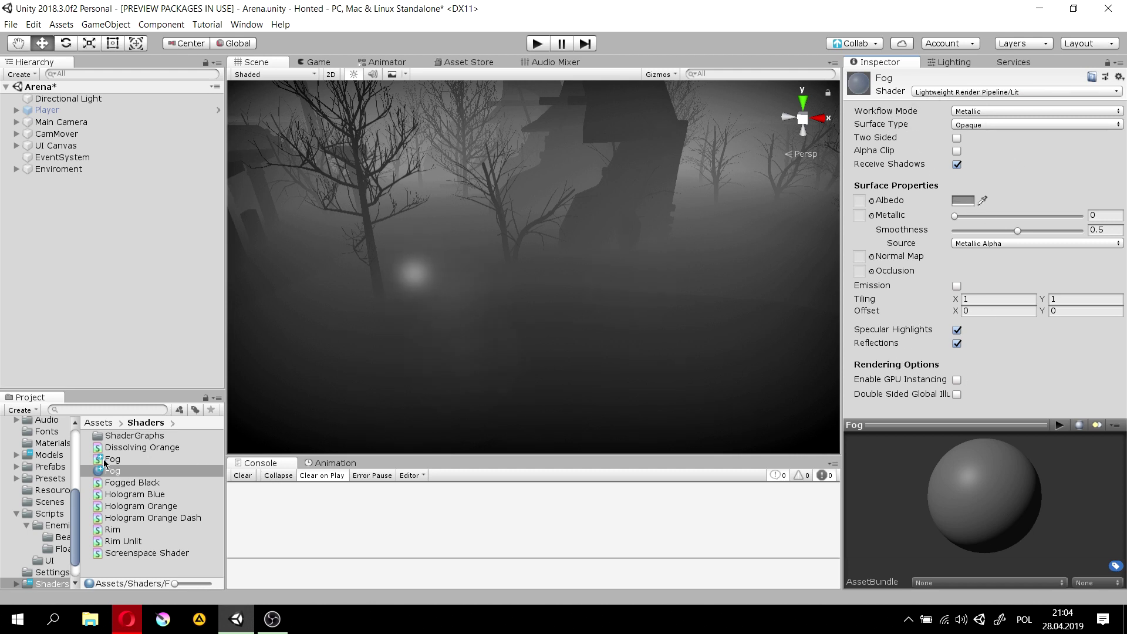
{"action": "left_click_drag", "start_coordinate": [104, 464], "coordinate": [105, 467]}
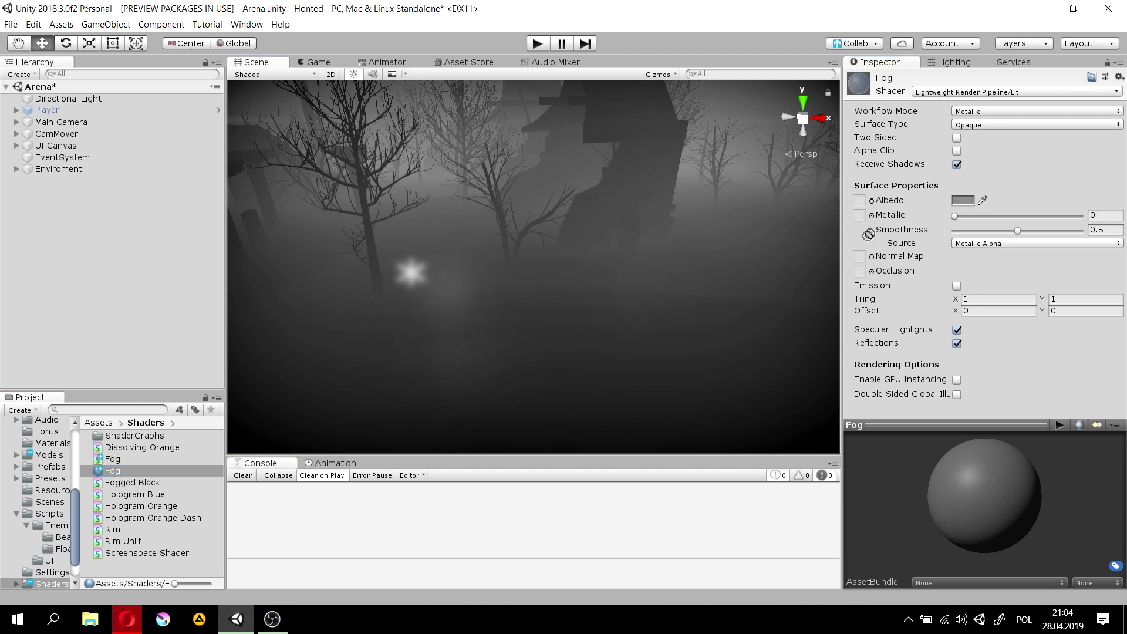
{"action": "left_click", "coordinate": [1048, 91]}
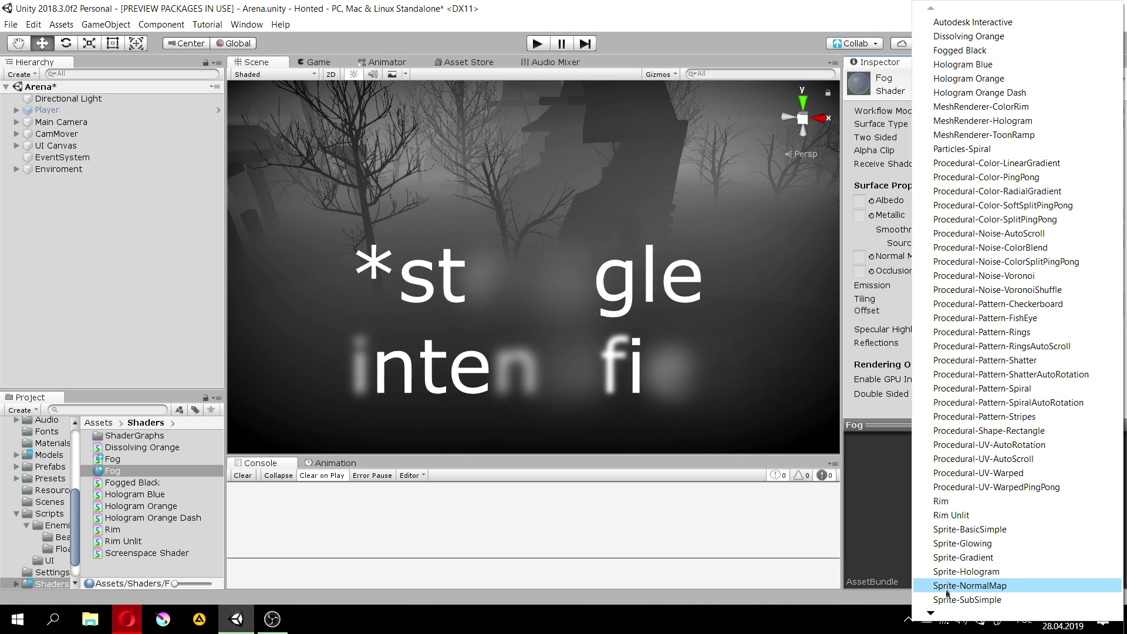
Switch the Fog material to the Shader Graphs/Fog shader, exposing Color1, Color2 and Divider 50
{"action": "mouse_move", "coordinate": [935, 614]}
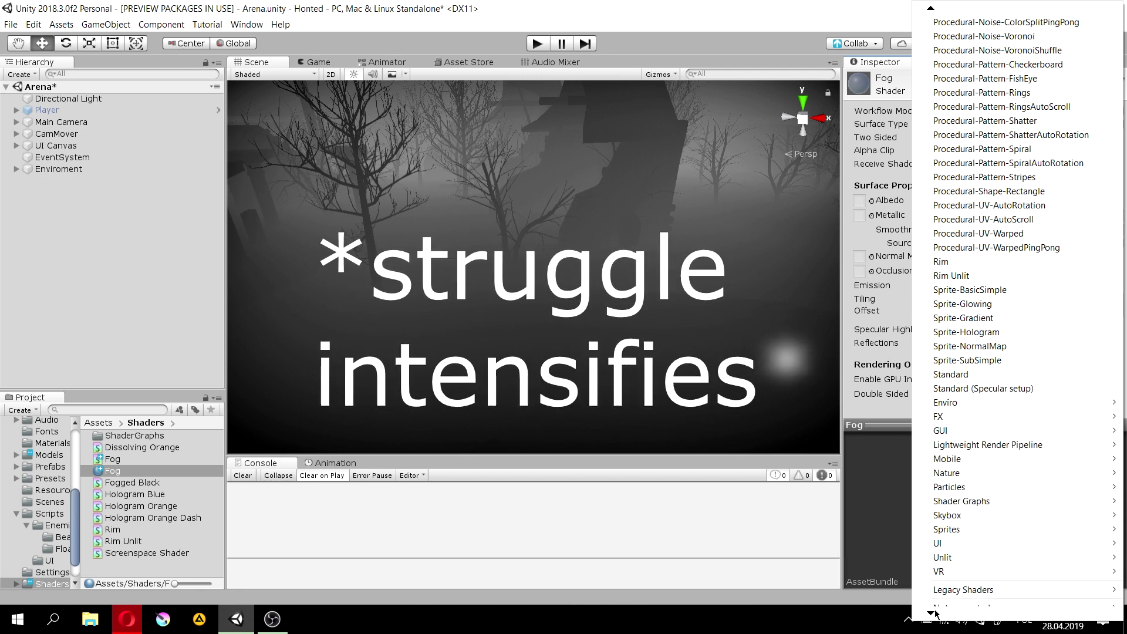
{"action": "mouse_move", "coordinate": [952, 589]}
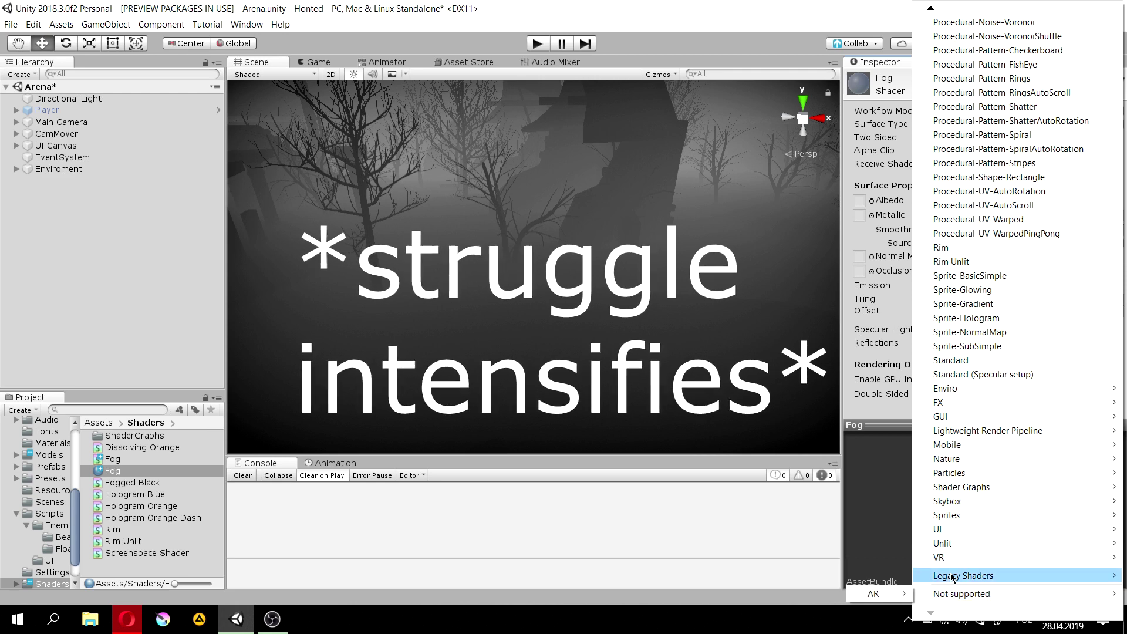
{"action": "mouse_move", "coordinate": [943, 549]}
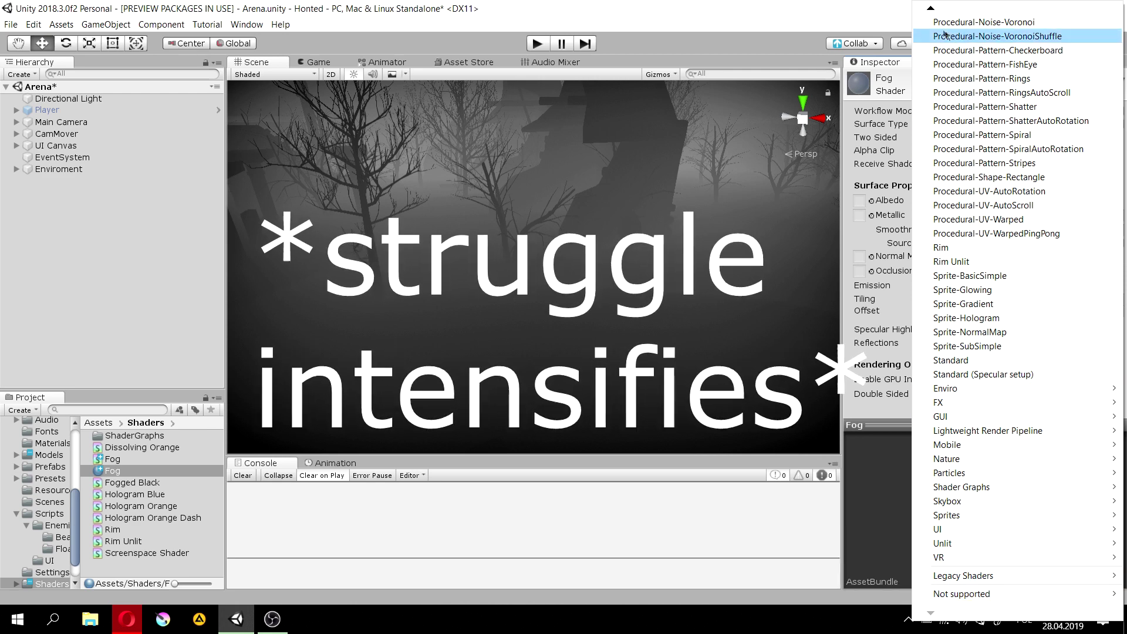
{"action": "mouse_move", "coordinate": [932, 10]}
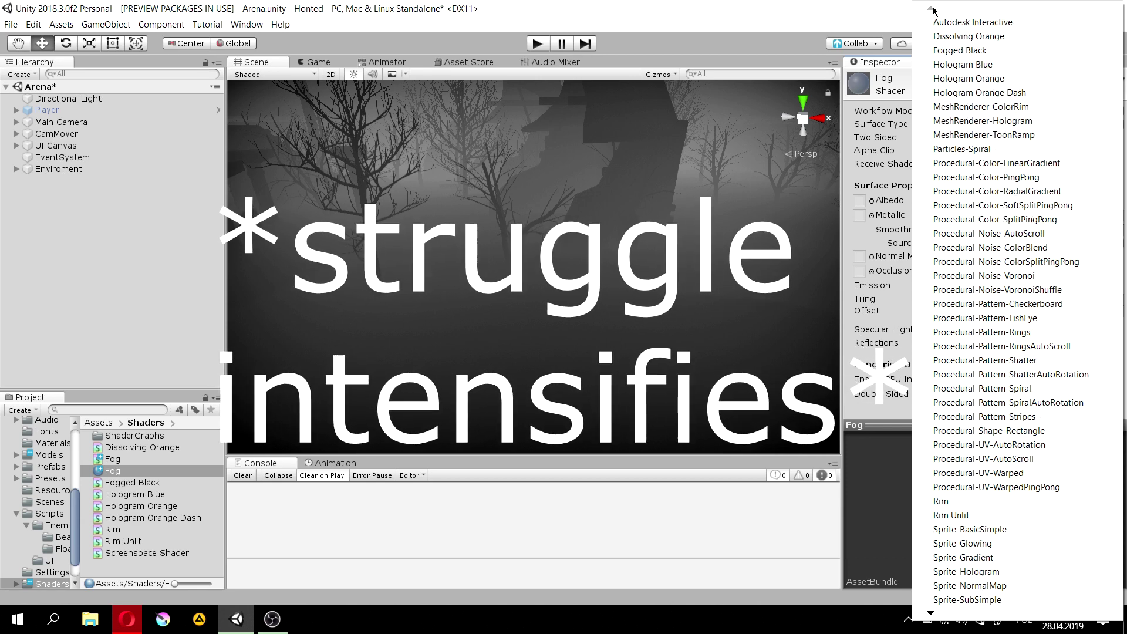
{"action": "left_click", "coordinate": [648, 517]}
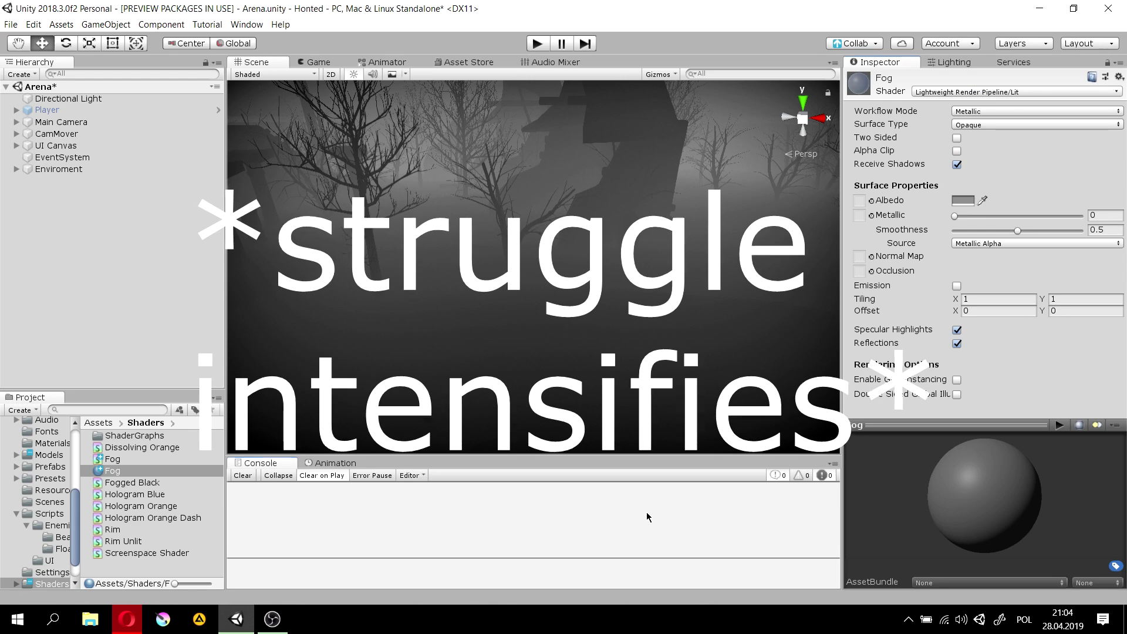
{"action": "left_click", "coordinate": [988, 96]}
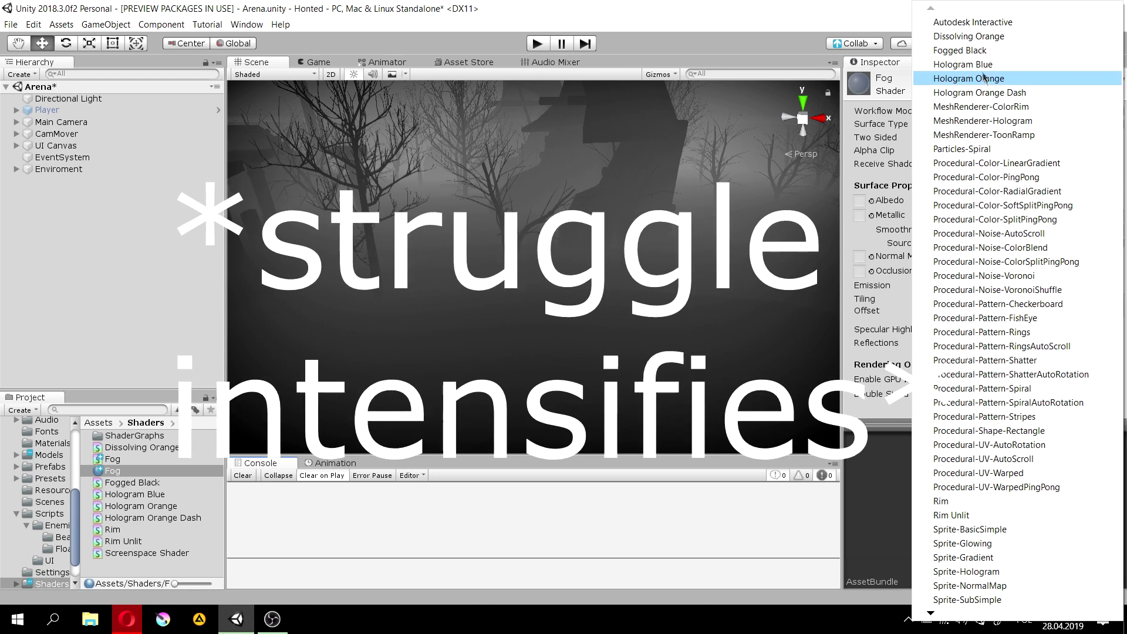
{"action": "left_click", "coordinate": [960, 50]}
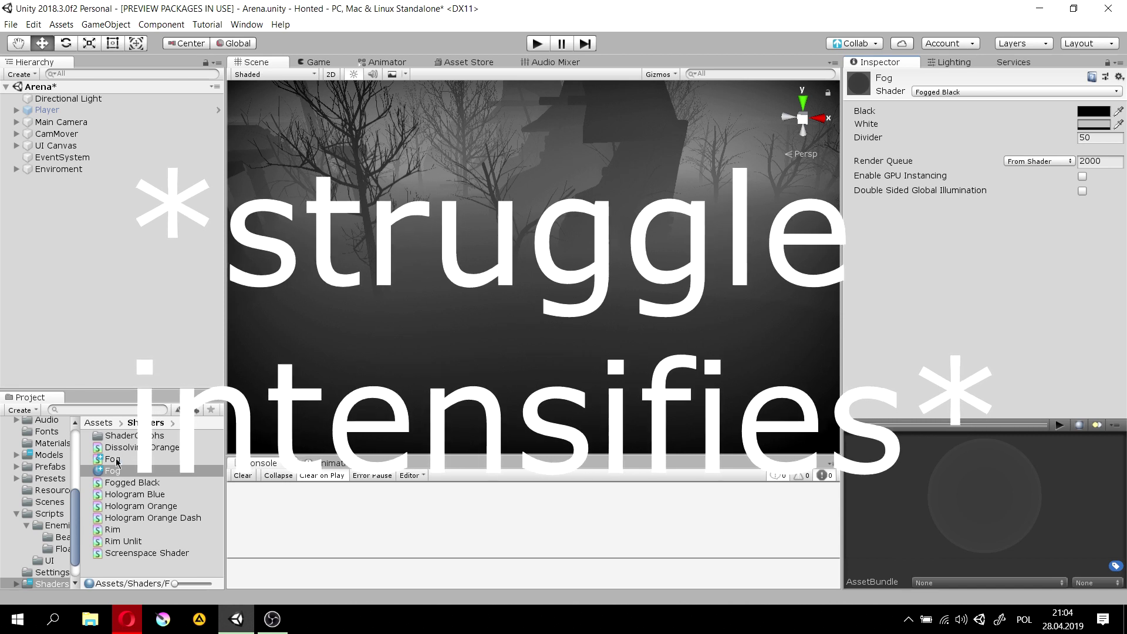
{"action": "left_click_drag", "start_coordinate": [117, 463], "coordinate": [1007, 272]}
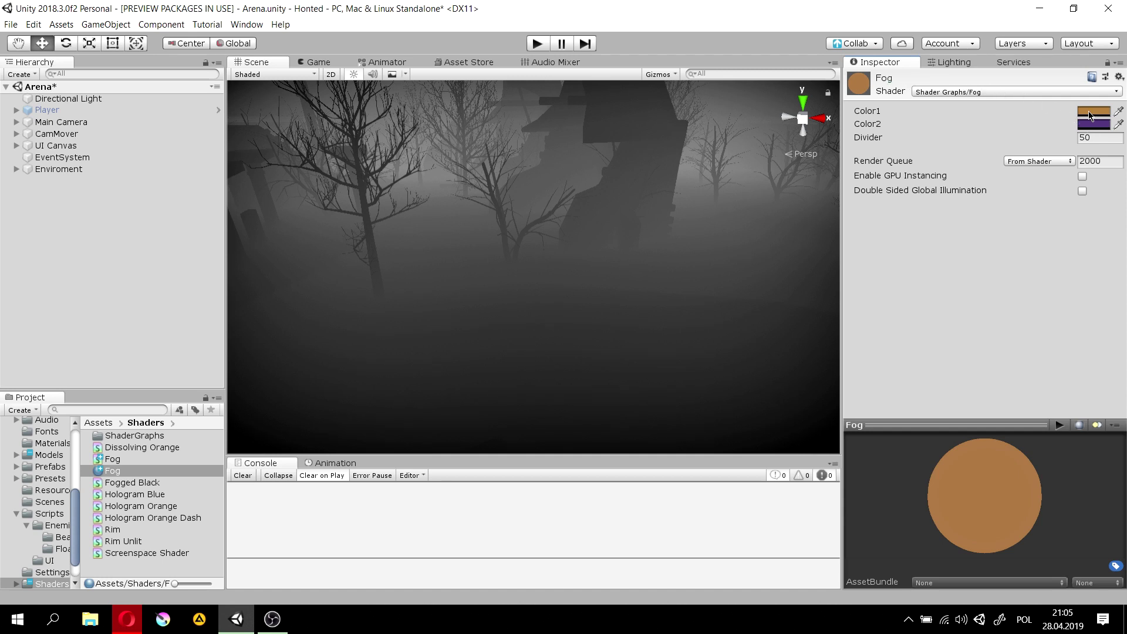
Confirm the Fog material's Divider value of 50
{"action": "left_click", "coordinate": [1100, 140]}
{"action": "key", "text": "Return"}
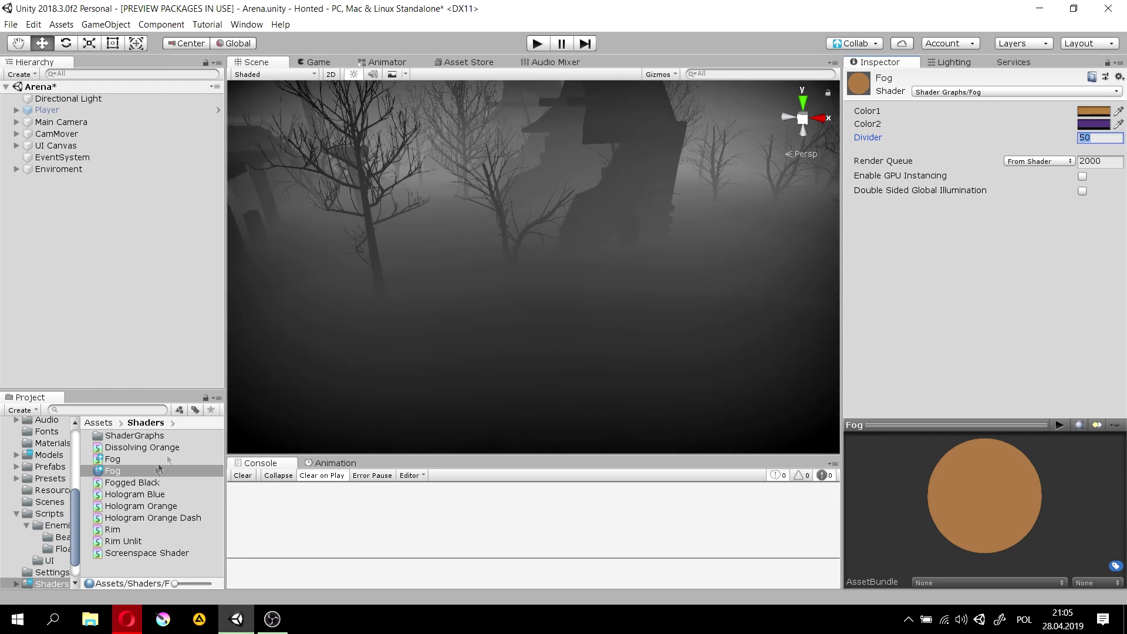
Apply the Fog material to the ground path in the Arena scene
{"action": "mouse_move", "coordinate": [113, 476]}
{"action": "left_mouse_down"}
{"action": "mouse_move", "coordinate": [653, 207]}
{"action": "mouse_move", "coordinate": [584, 244]}
{"action": "mouse_move", "coordinate": [269, 348]}
{"action": "mouse_move", "coordinate": [125, 471]}
{"action": "left_mouse_up"}
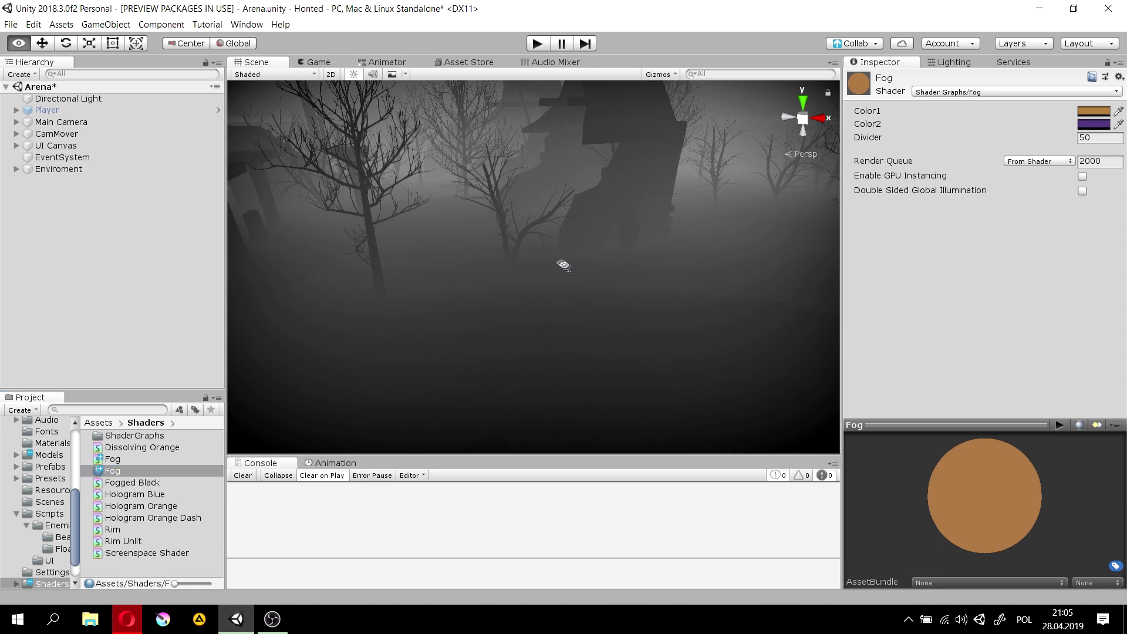
{"action": "left_click_drag", "start_coordinate": [566, 262], "coordinate": [469, 248], "text": "alt"}
{"action": "left_click_drag", "start_coordinate": [131, 472], "coordinate": [432, 351]}
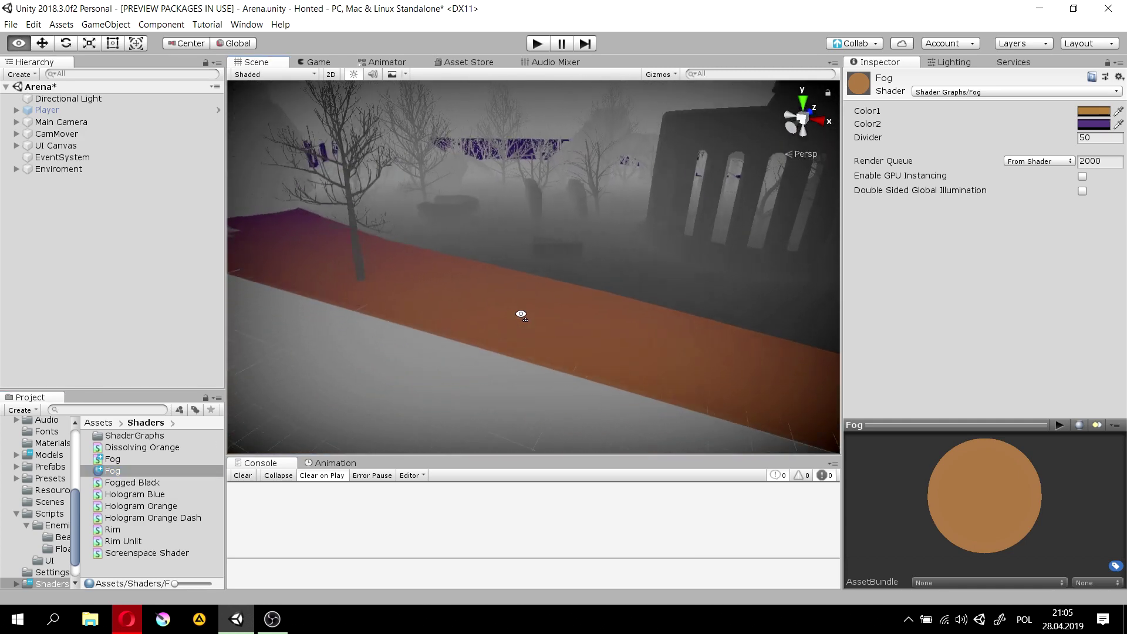